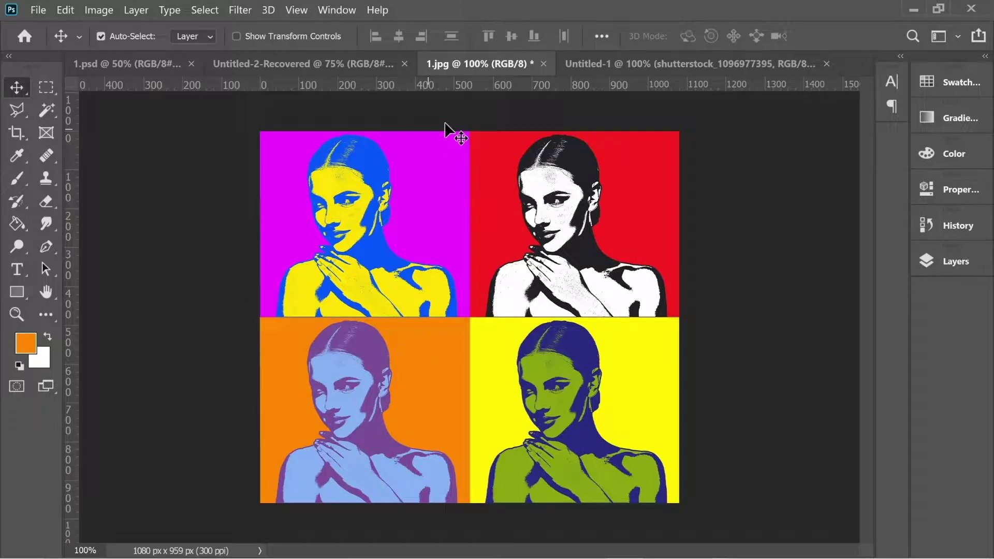
Switch to the Untitled-1 document that holds the original portrait photo
left_click(589, 63)
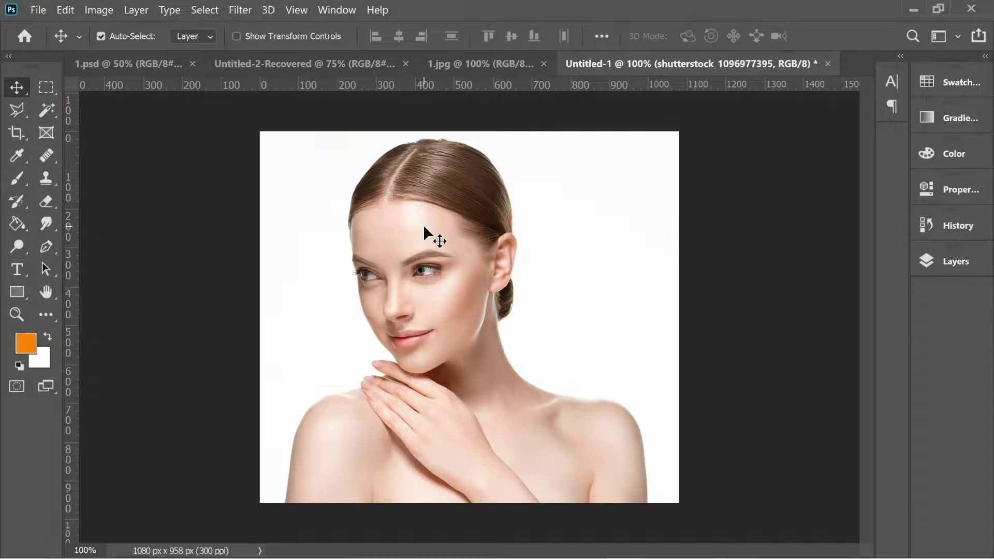
Select the woman with Select Subject and copy her onto a new layer
left_click(929, 260)
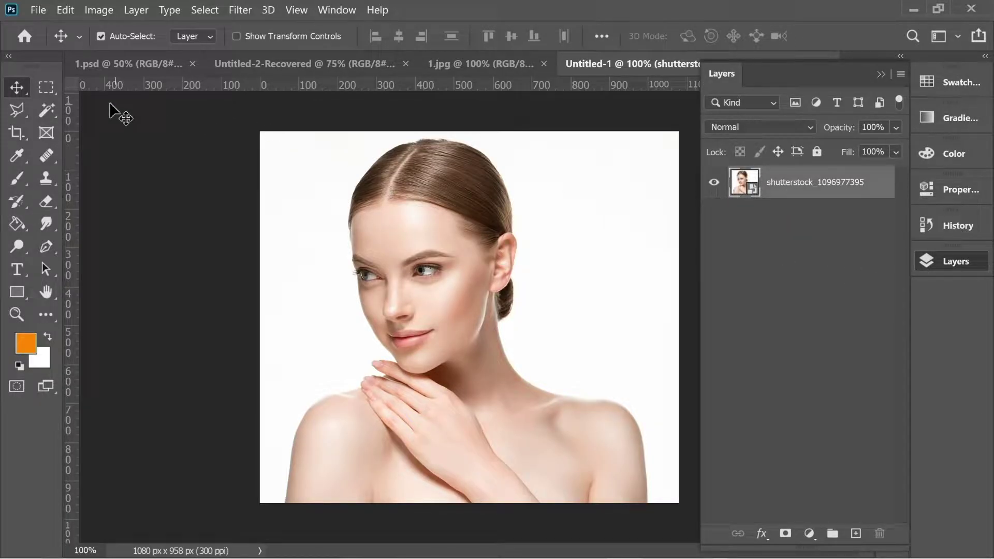
left_click(52, 106)
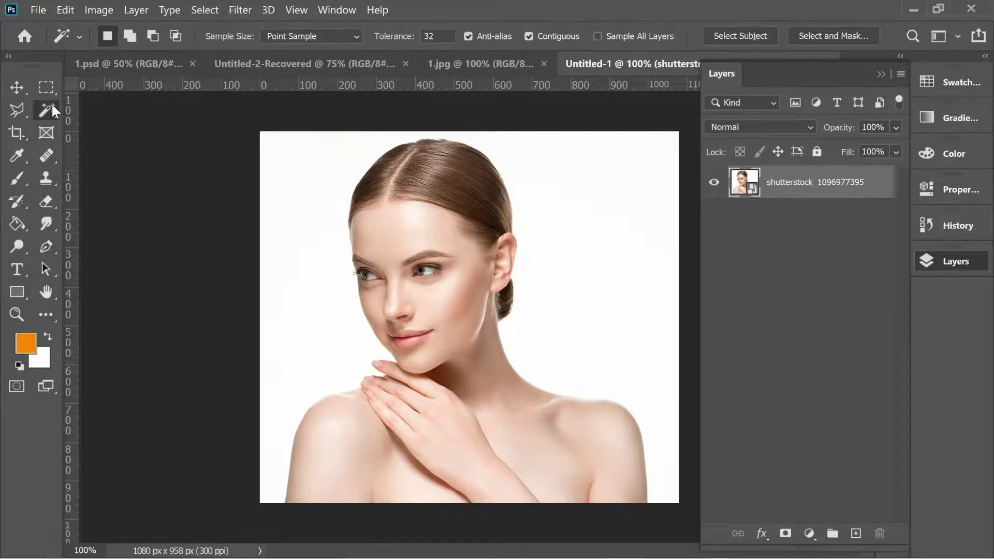
left_click(734, 35)
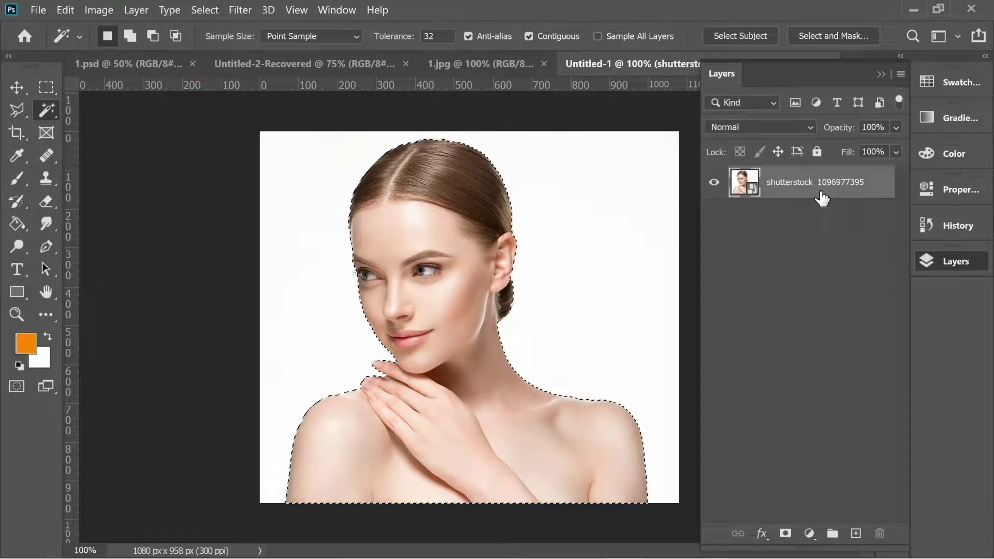
key("ctrl+j")
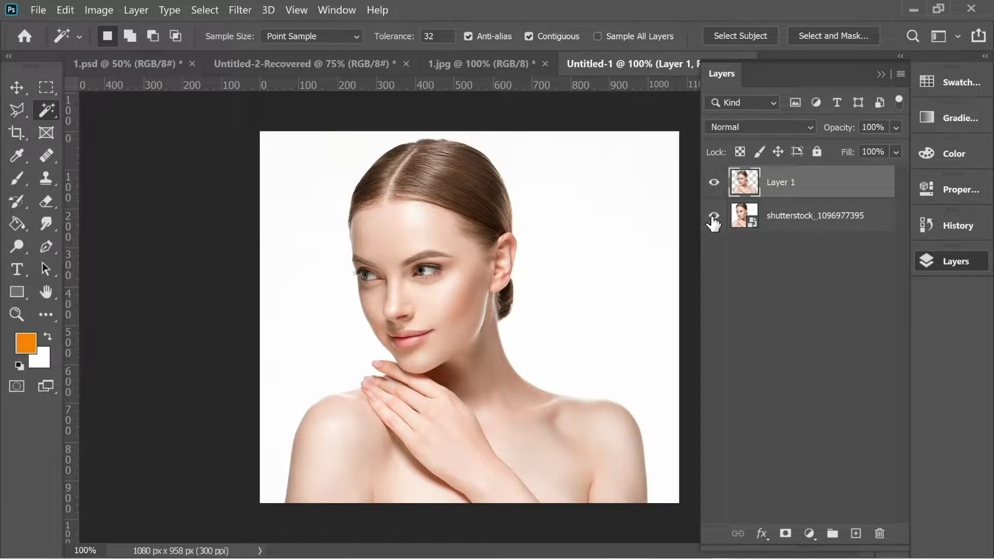
Delete the original photo layer and rename Layer 1 to 'Woman'
left_click(714, 216)
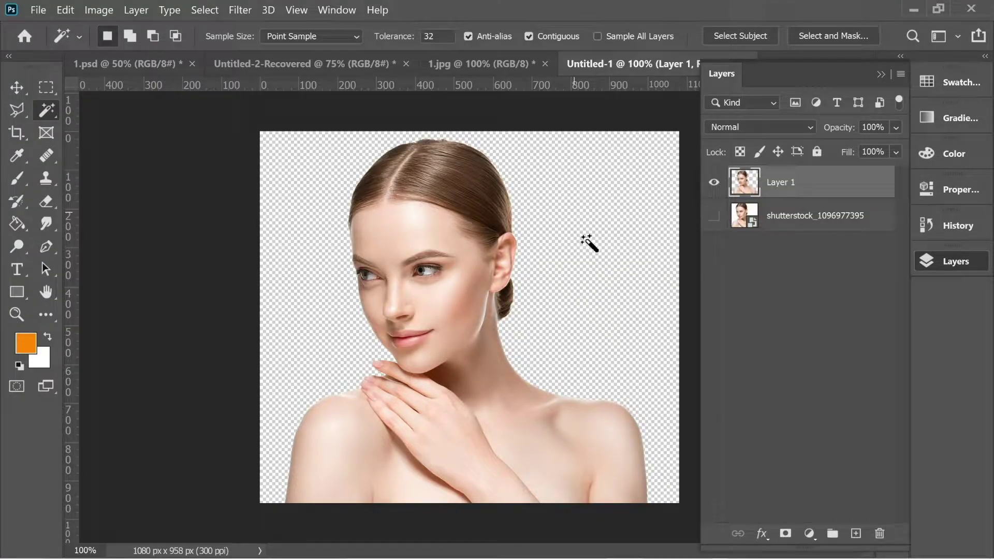
left_click(783, 225)
key("Delete")
double_click(784, 182)
type("Woman")
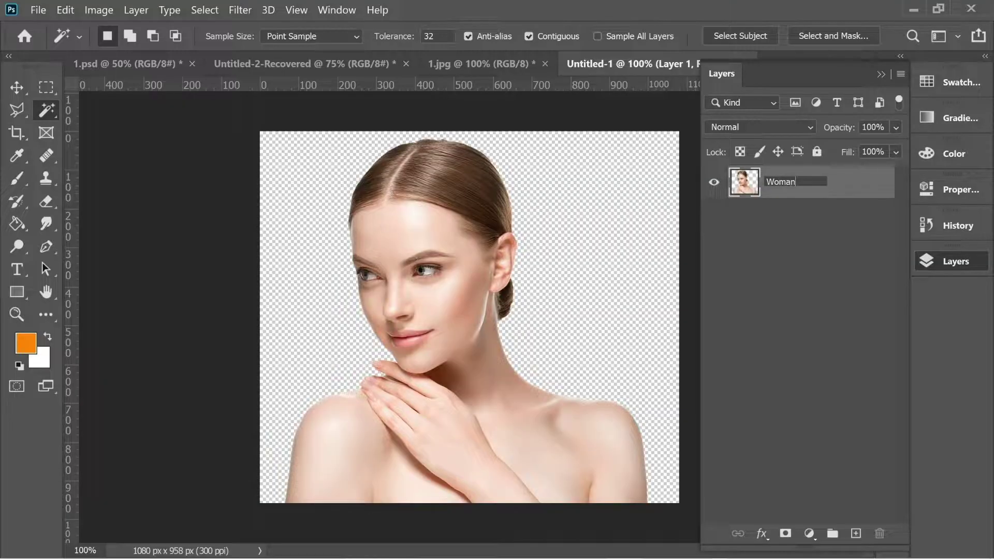
left_click(772, 231)
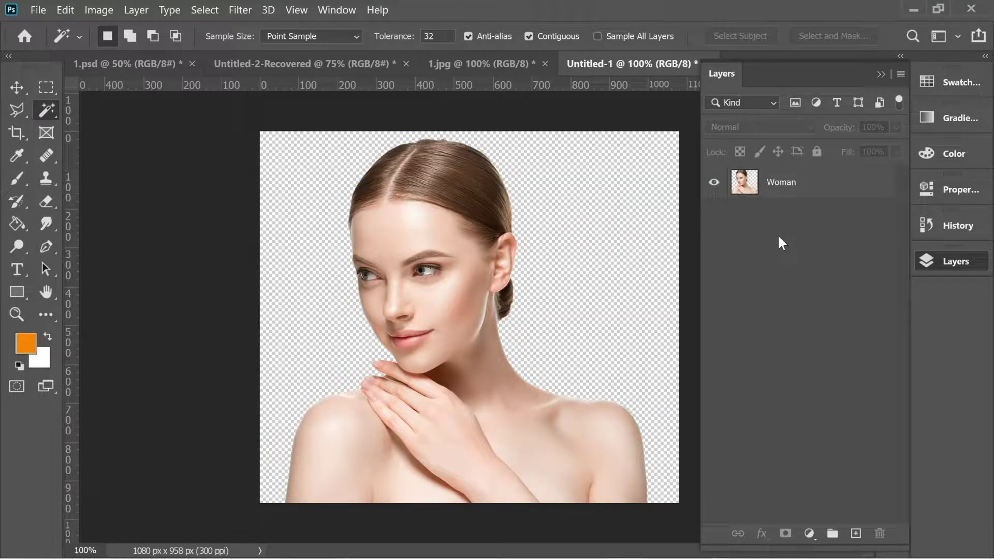
Add a Brightness/Contrast adjustment above the Woman layer with brightness 34 and contrast 100
left_click(781, 187)
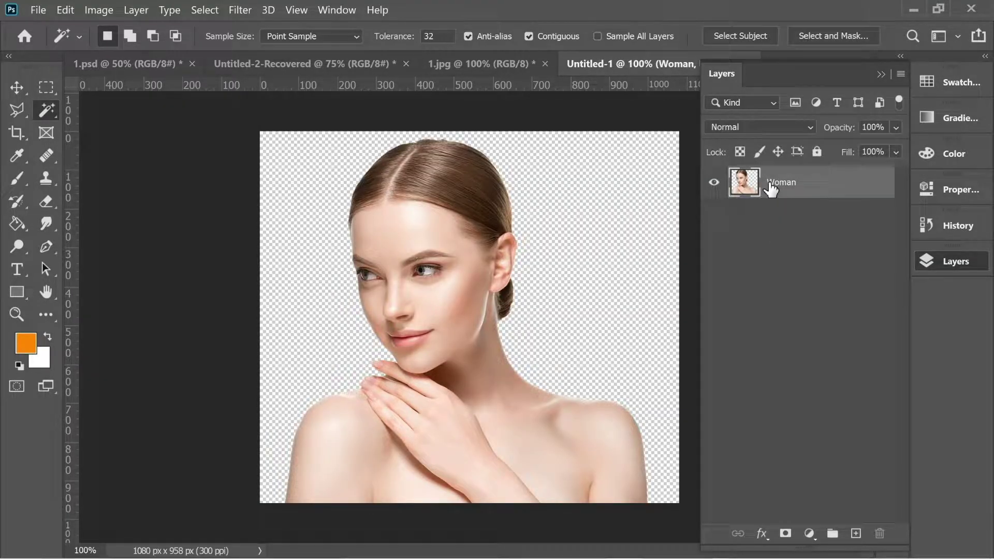
left_click(809, 537)
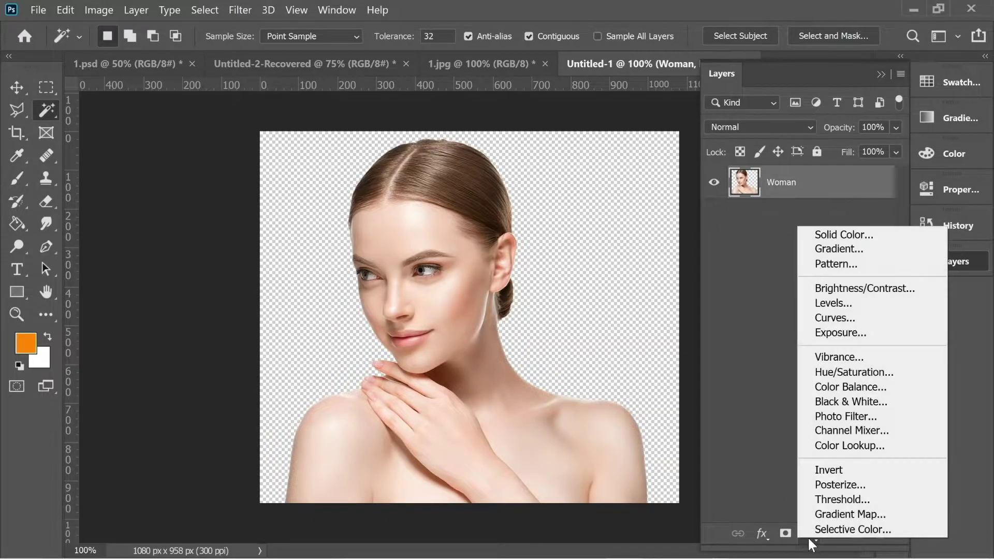
left_click(856, 288)
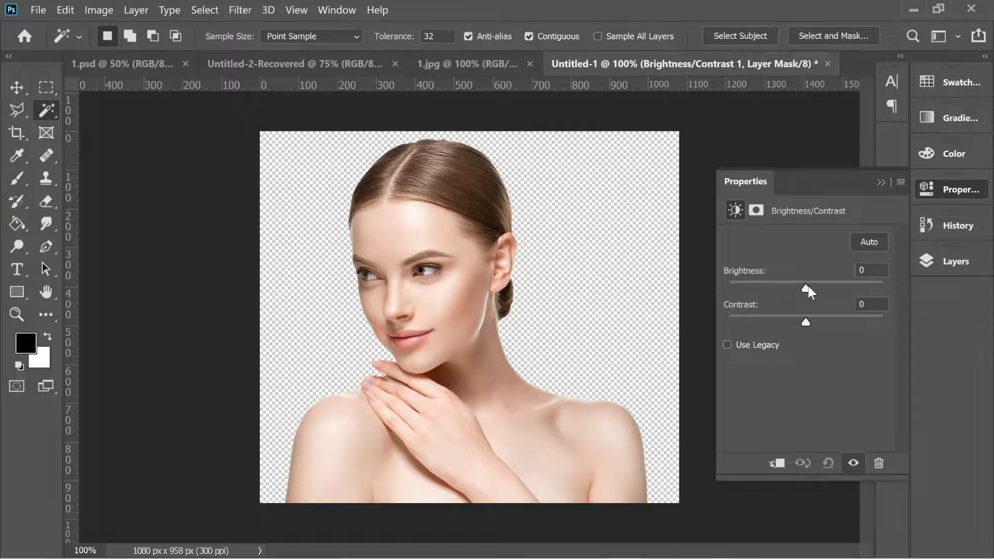
left_click_drag(808, 286, 824, 284)
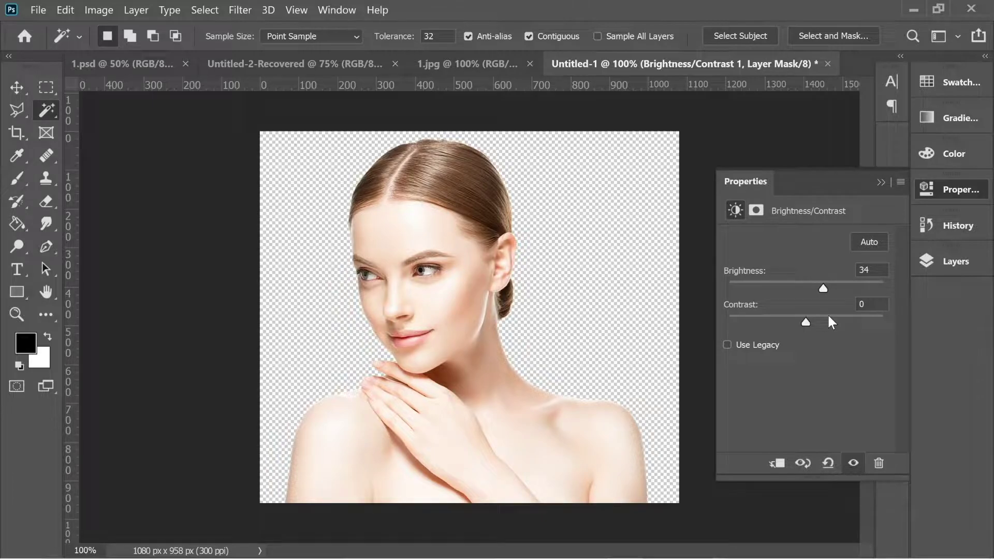
left_click_drag(806, 320, 881, 318)
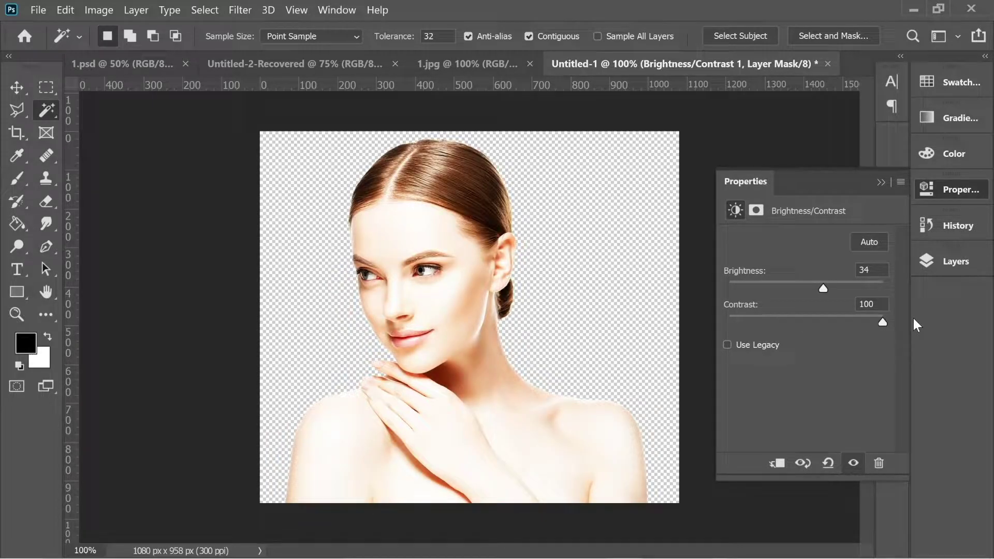
left_click(880, 182)
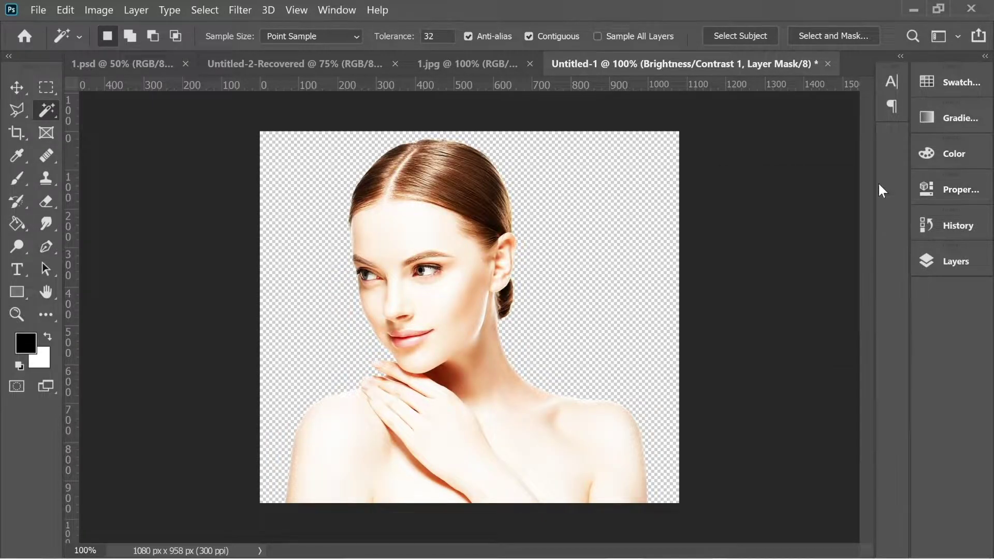
left_click(946, 262)
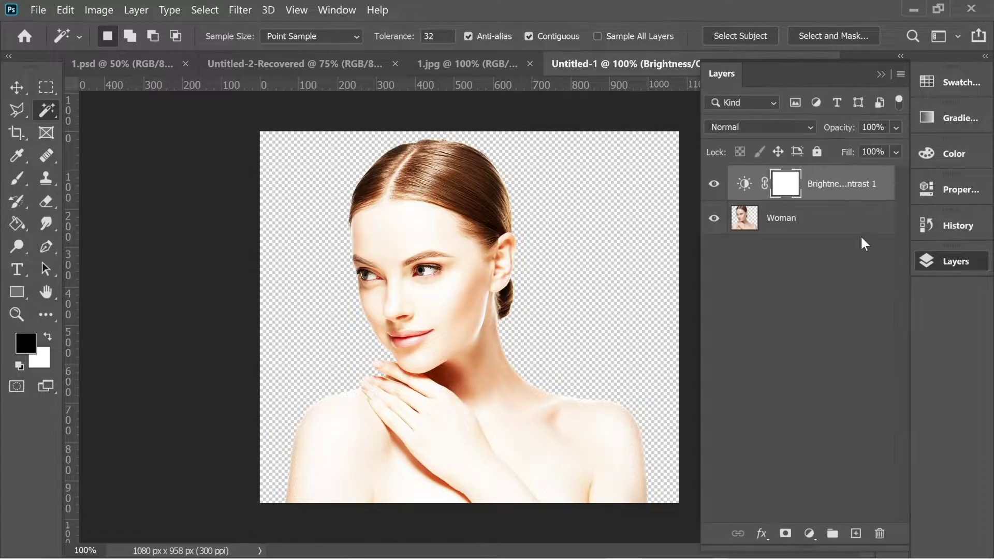
Add a Threshold adjustment layer and settle its level at 219
left_click(808, 533)
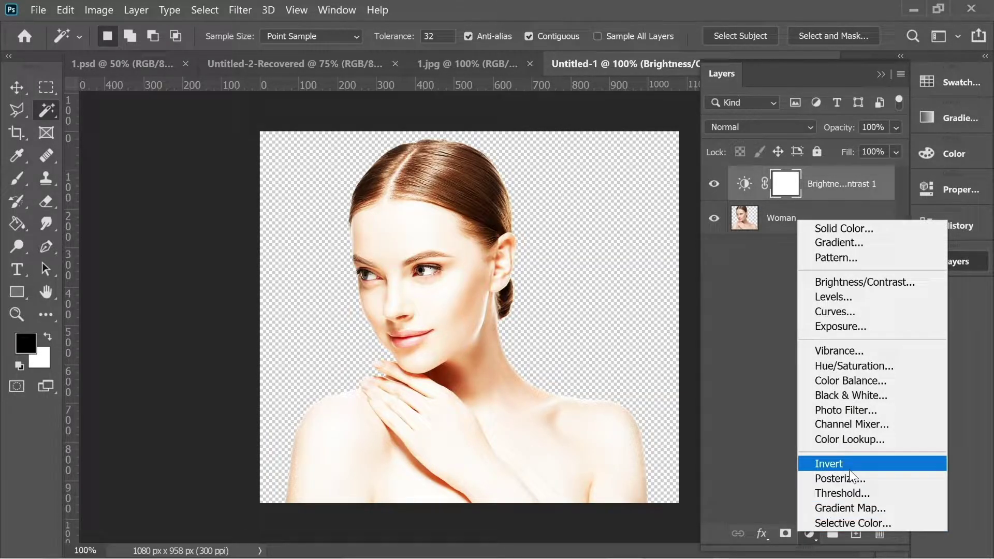
left_click(849, 491)
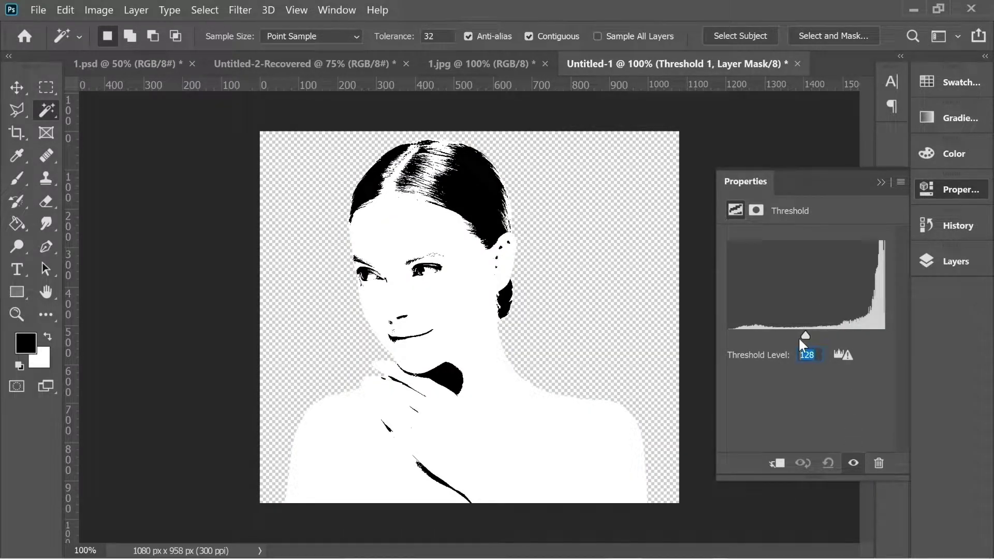
left_click_drag(805, 335, 861, 335)
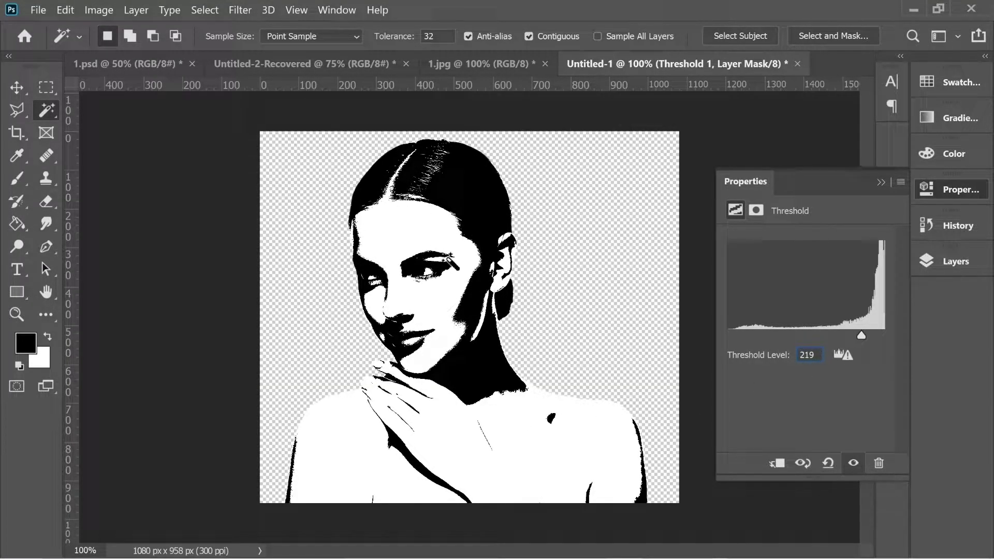
left_click_drag(866, 335, 876, 334)
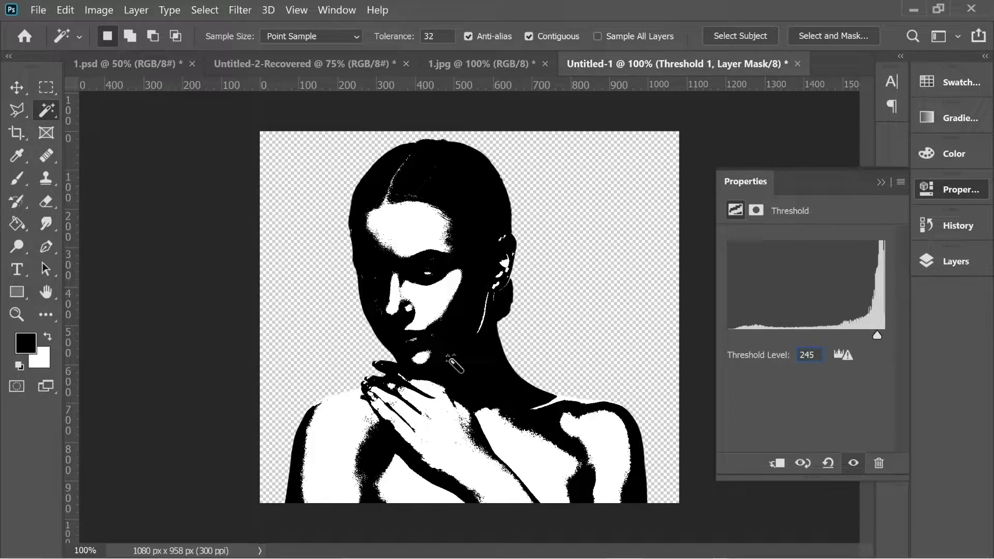
left_click_drag(882, 334, 861, 337)
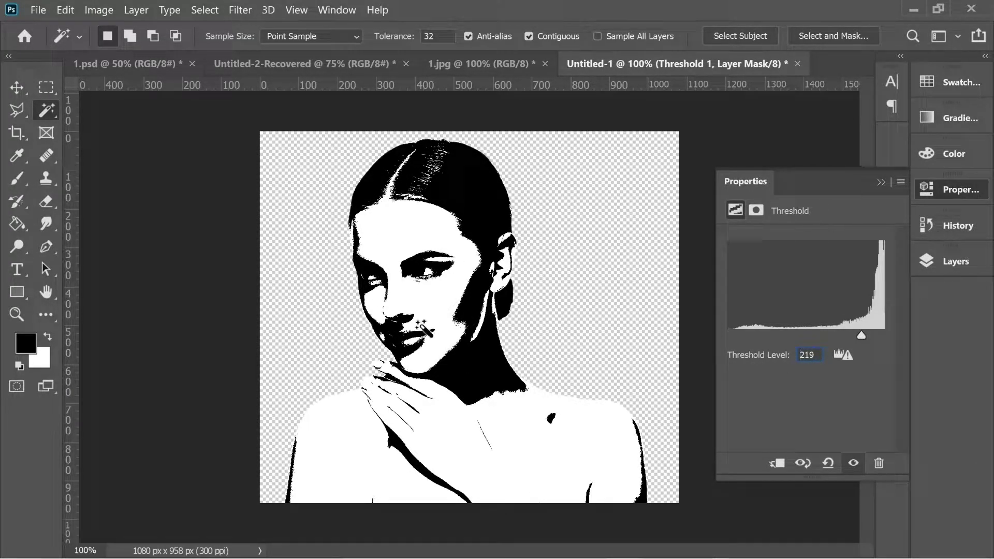
Duplicate the Woman layer and move Woman copy to the top of the stack
left_click(880, 182)
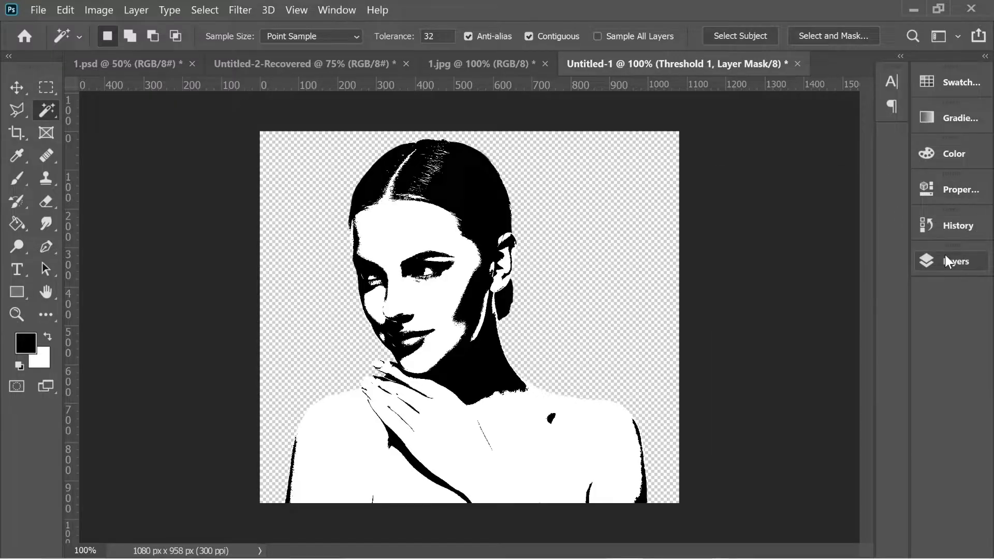
left_click(947, 259)
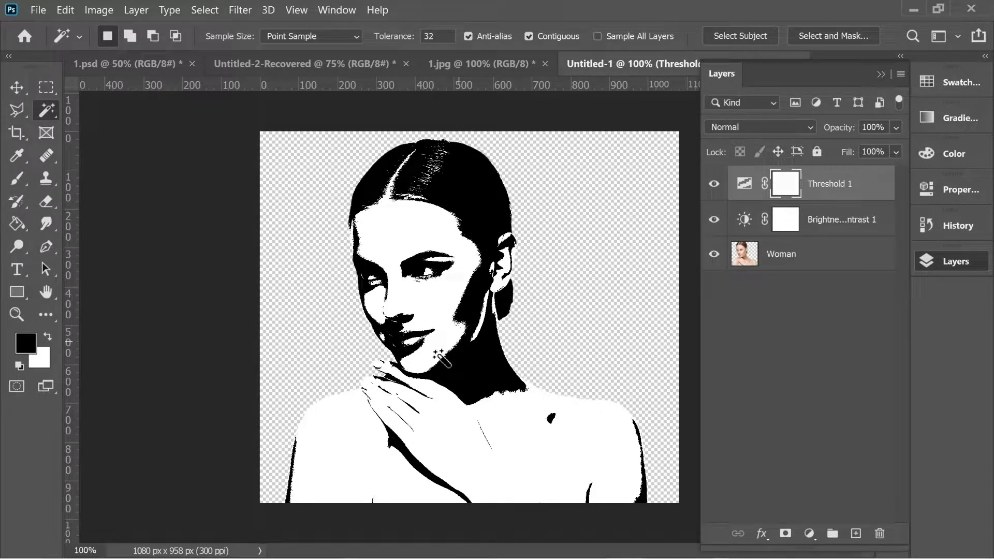
left_click(807, 263)
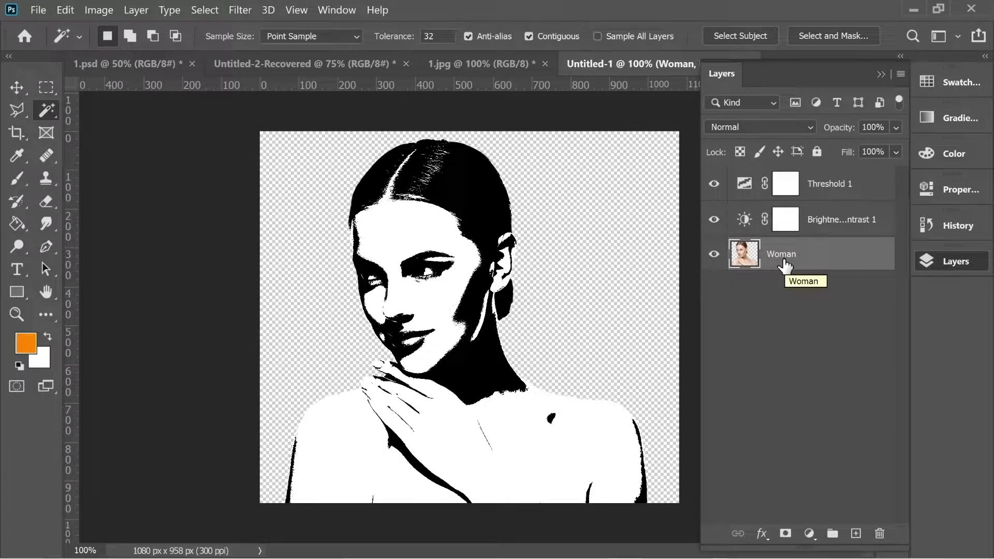
key("ctrl+j")
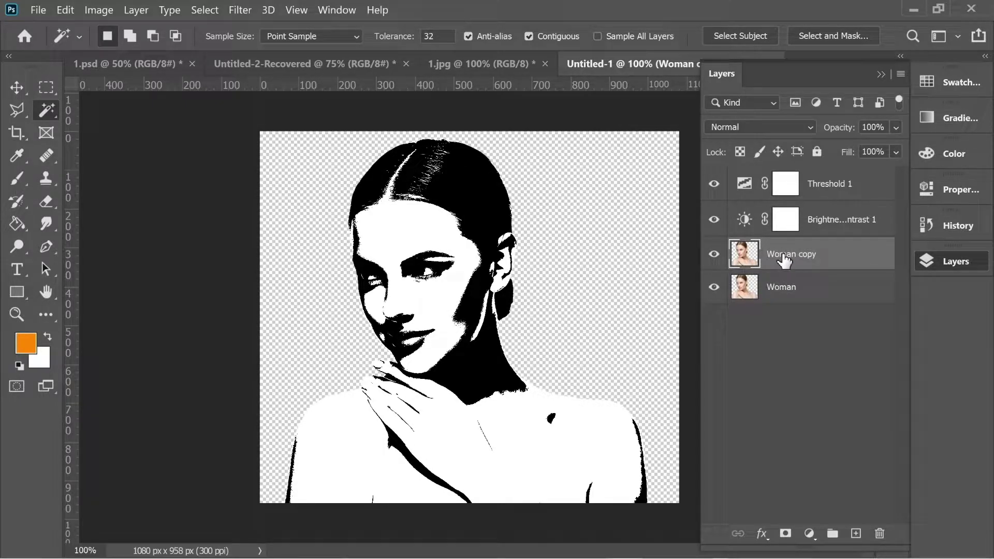
left_click_drag(797, 260, 796, 178)
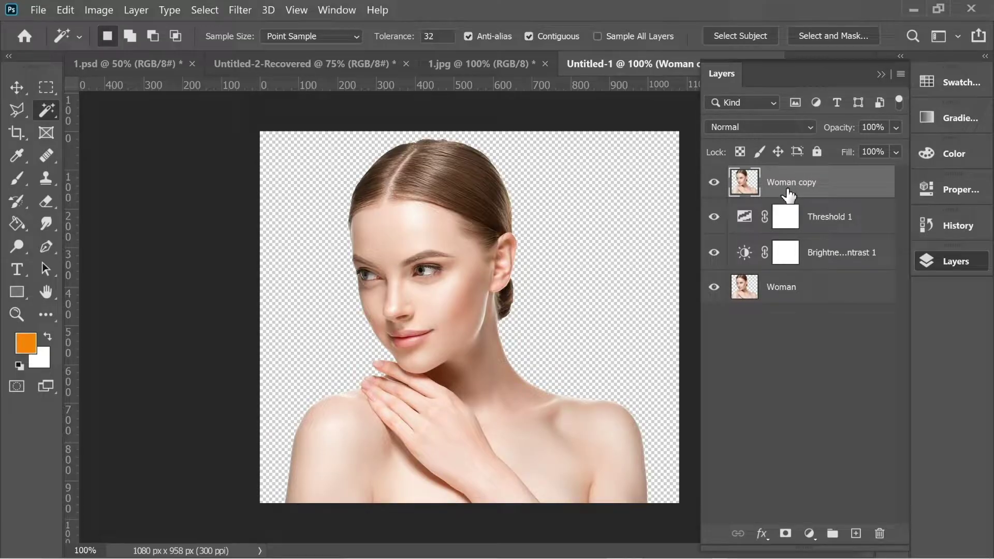
Duplicate the Brightness/Contrast and Threshold 1 layers and place the copies above Woman copy
left_click(833, 257)
left_click(828, 222)
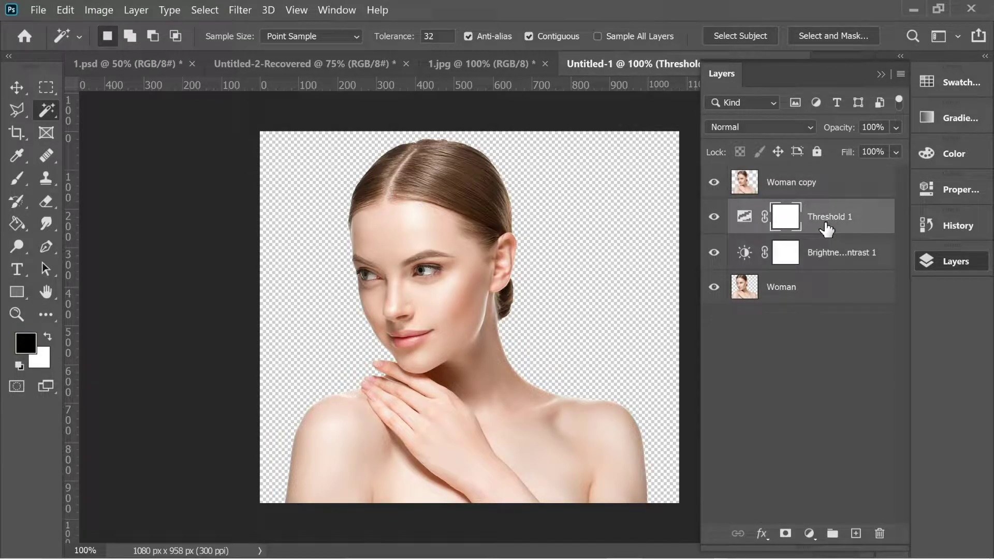
left_click(820, 252)
left_click(827, 222, "ctrl")
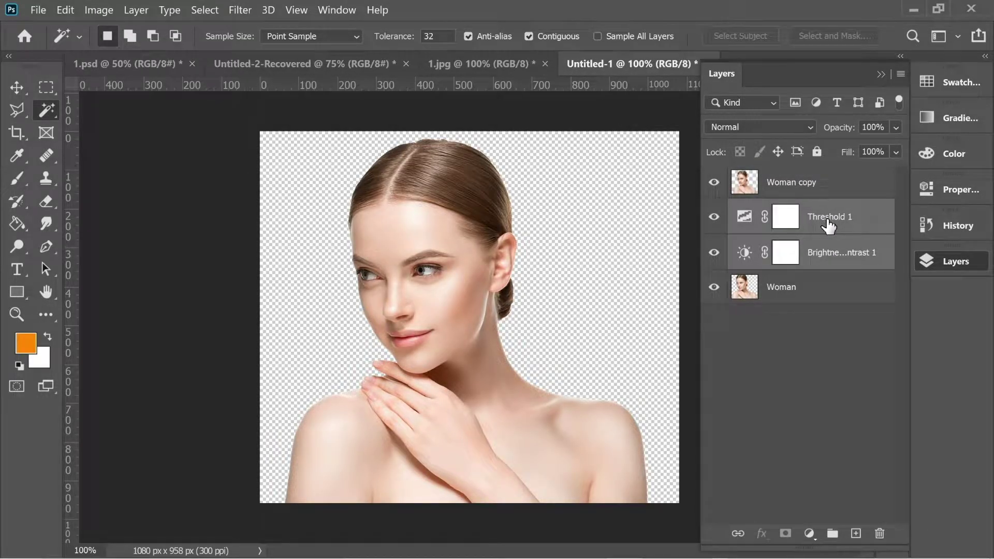
key("ctrl+j")
left_click_drag(839, 250, 820, 173)
left_click(780, 258)
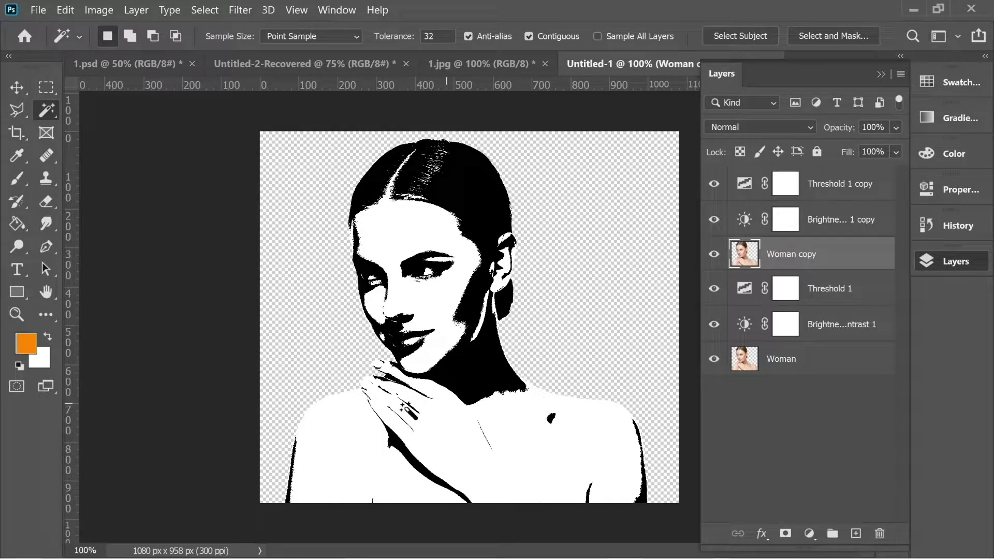
Erase the head from Woman copy using a Polygonal Lasso selection around it
left_click(26, 114)
left_click(327, 330)
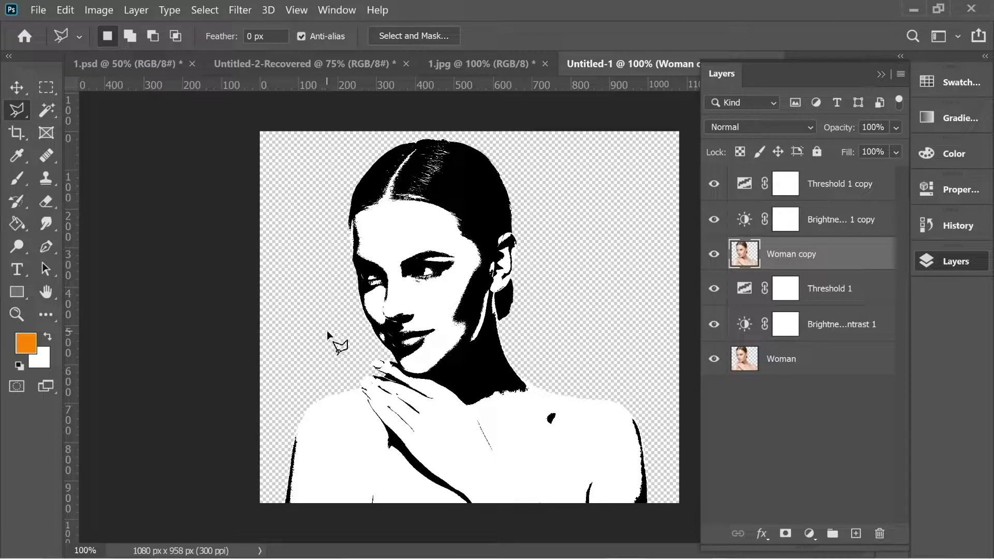
left_click(376, 344)
left_click(399, 372)
left_click(428, 377)
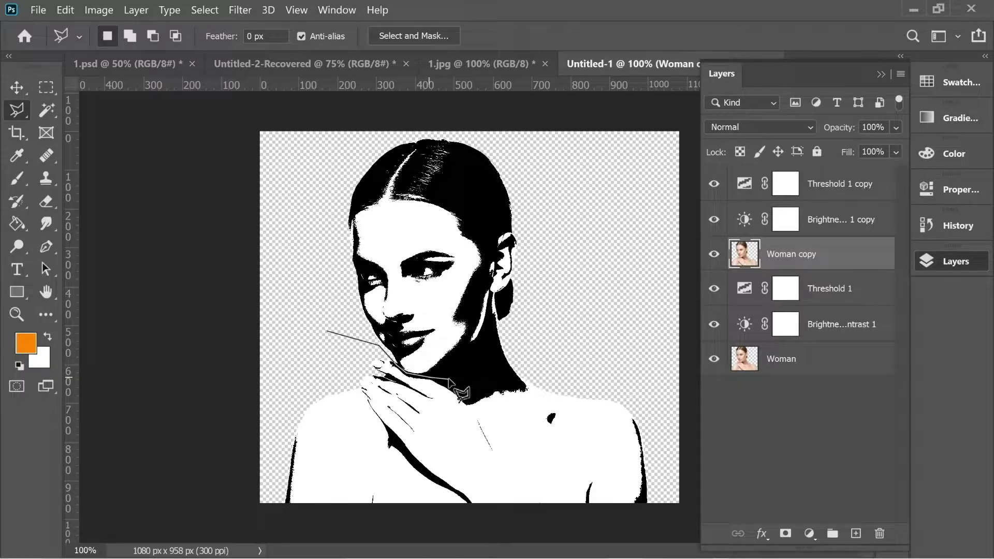
left_click(477, 375)
left_click(540, 333)
left_click(584, 241)
left_click(497, 89)
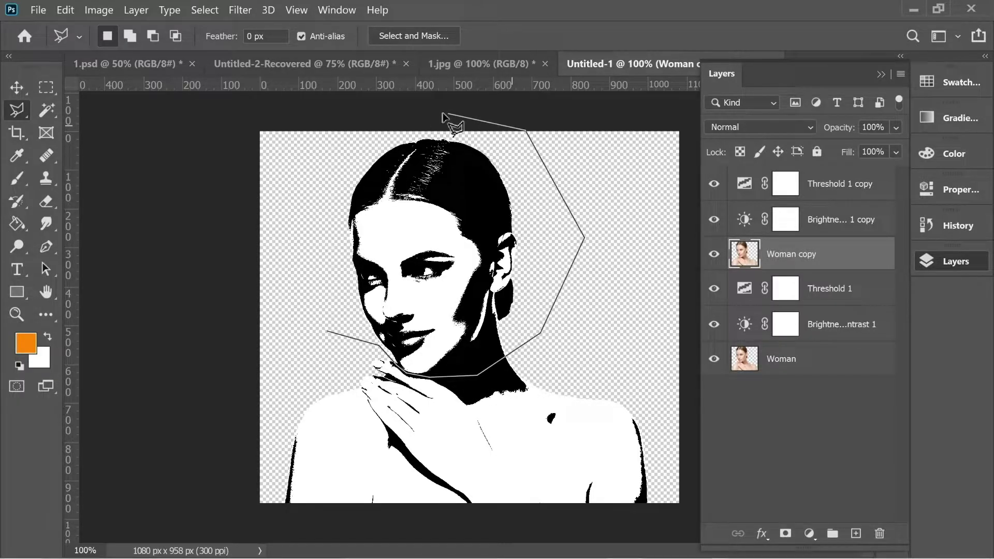
left_click(329, 144)
left_click(292, 258)
left_click(328, 332)
key("Delete")
key("ctrl+d")
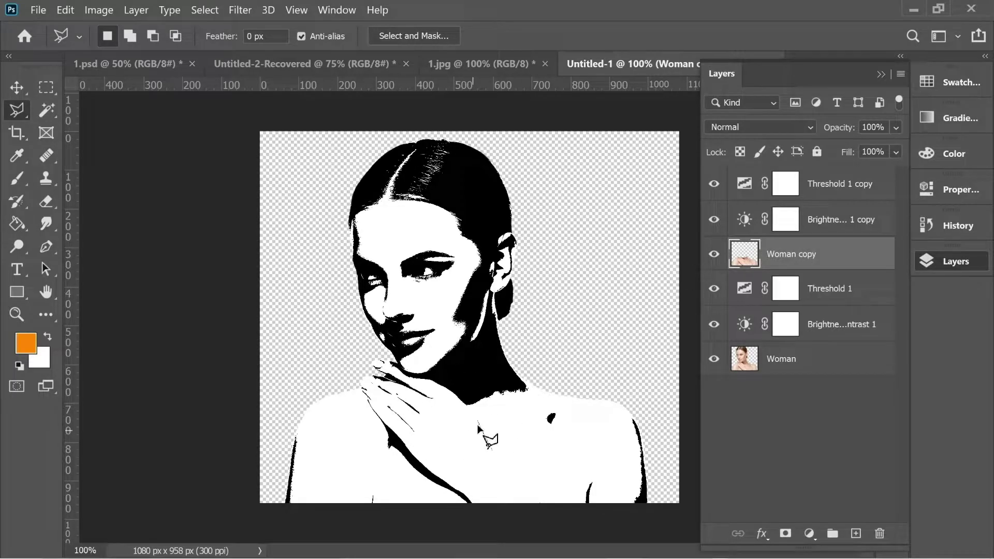
Raise the Threshold 1 copy level to about 241 for more black
double_click(747, 184)
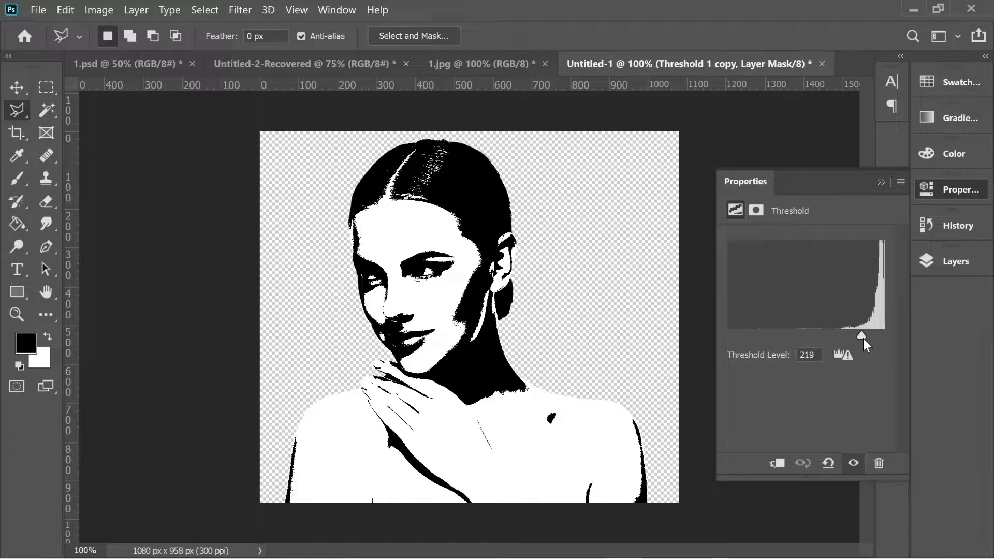
left_click_drag(862, 338, 875, 338)
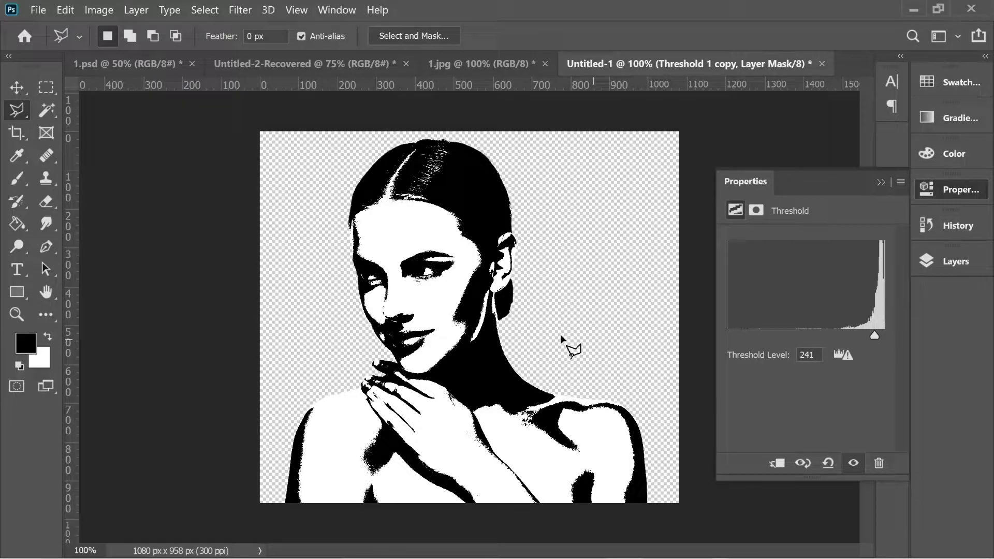
left_click(876, 182)
left_click(943, 262)
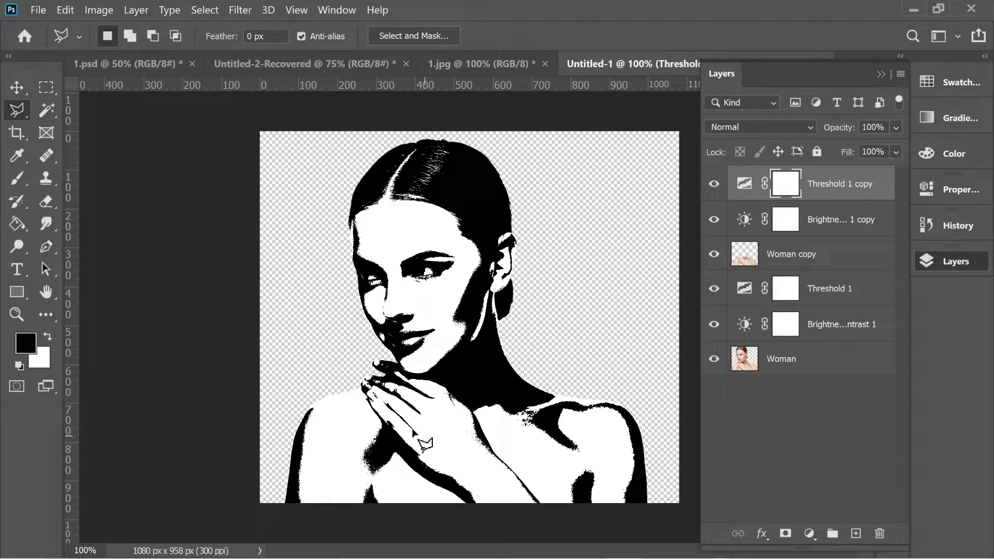
Duplicate the Woman photo layer and move Woman copy 2 to the top
left_click(829, 191)
left_click(765, 363)
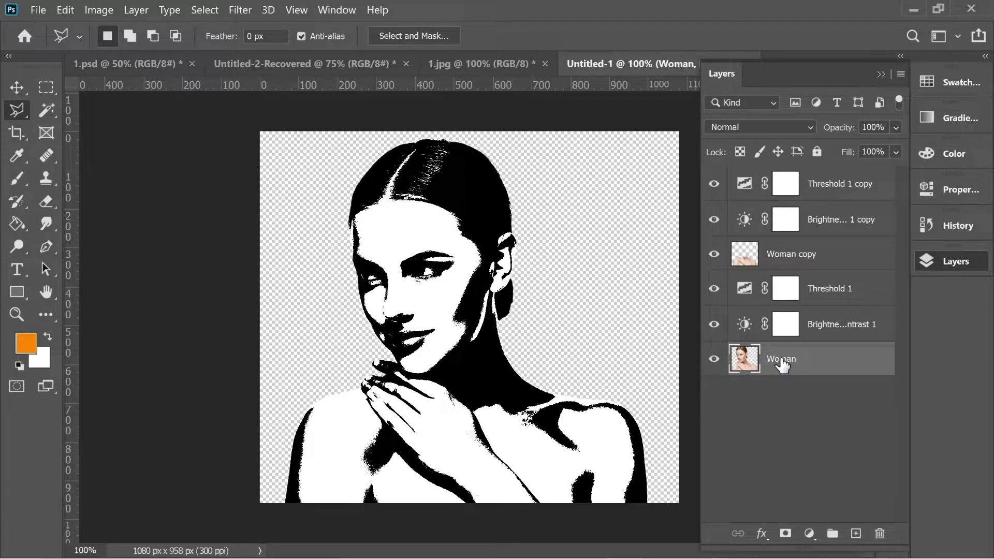
key("ctrl+j")
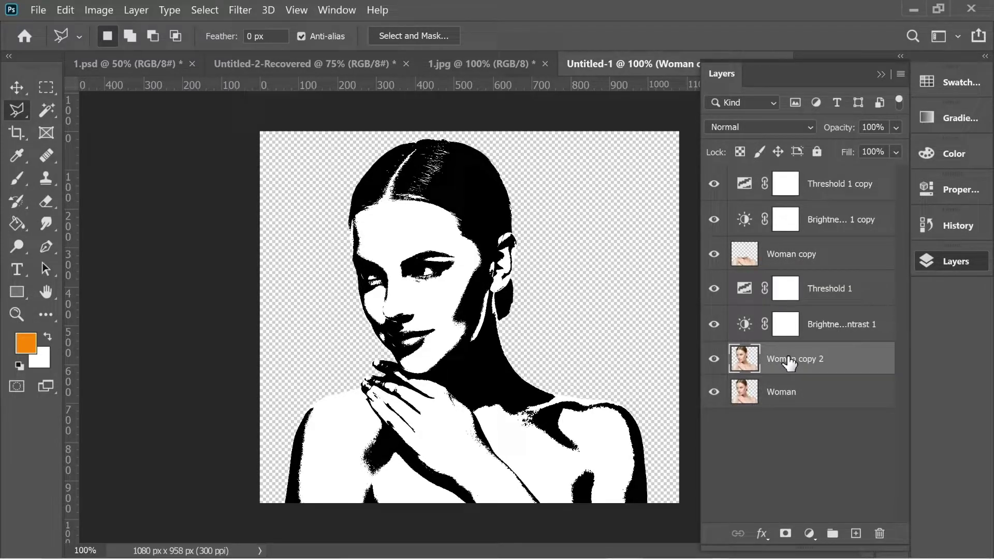
left_click_drag(781, 359, 753, 181)
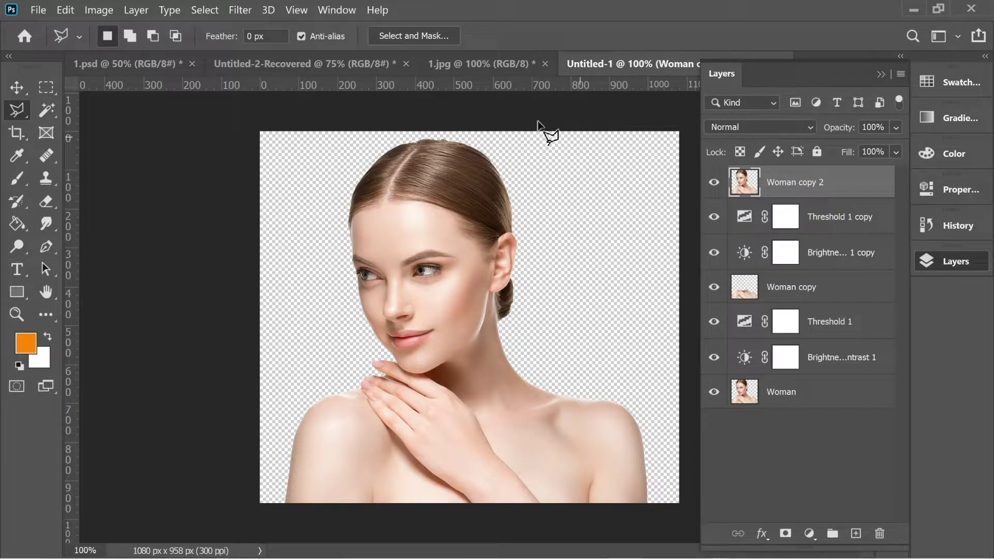
Preview the Photocopy sketch effect in the Filter Gallery, then cancel it
left_click(237, 10)
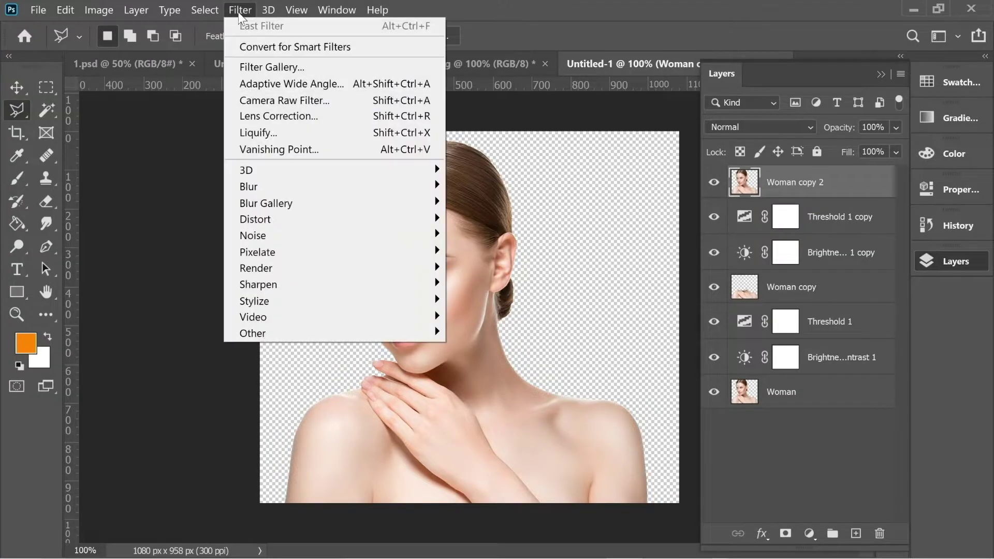
left_click(274, 68)
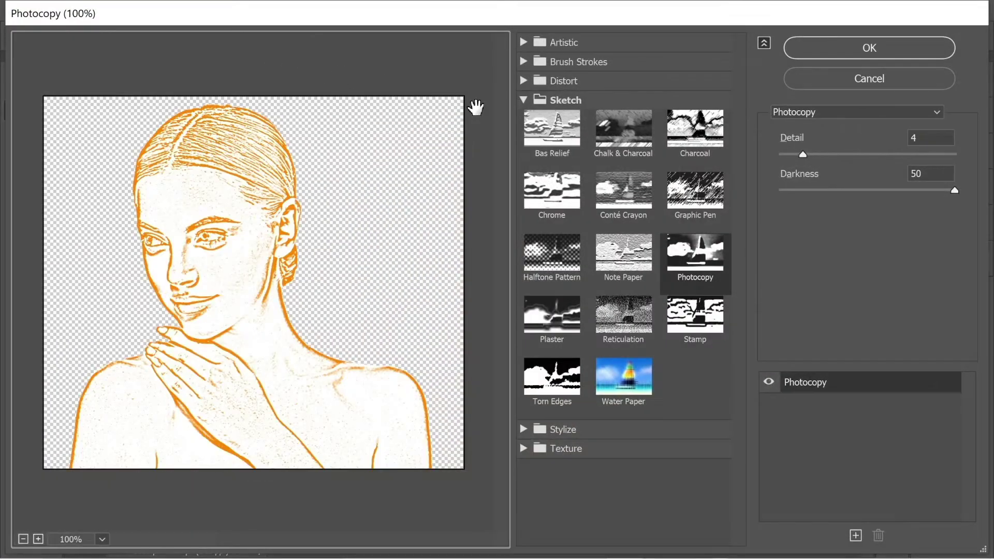
left_click(698, 272)
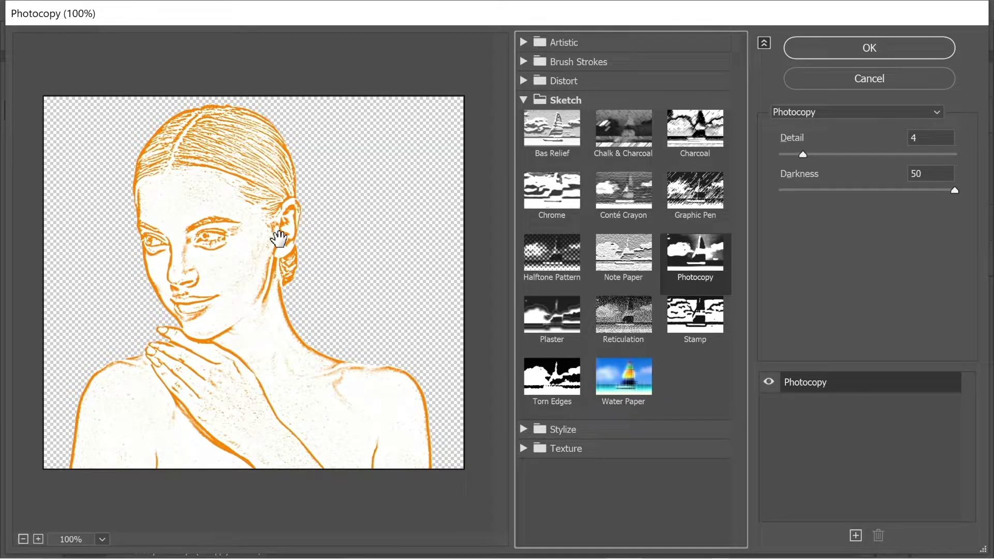
left_click(818, 79)
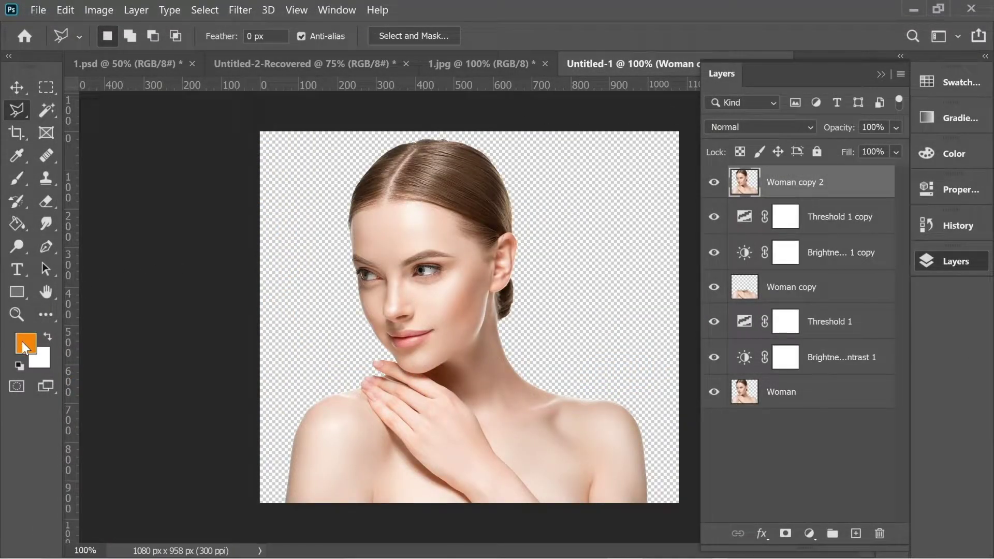
Set the foreground colour to pure black
left_click(26, 342)
left_click(653, 472)
left_click_drag(653, 472, 709, 507)
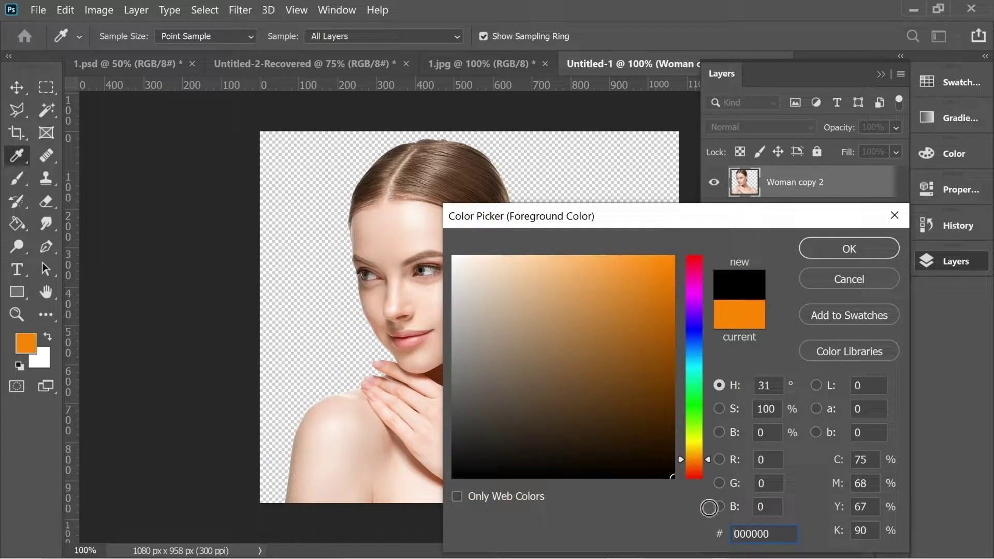
left_click(834, 251)
Apply the Photocopy filter (Detail 4, Darkness 50) to Woman copy 2
left_click(241, 13)
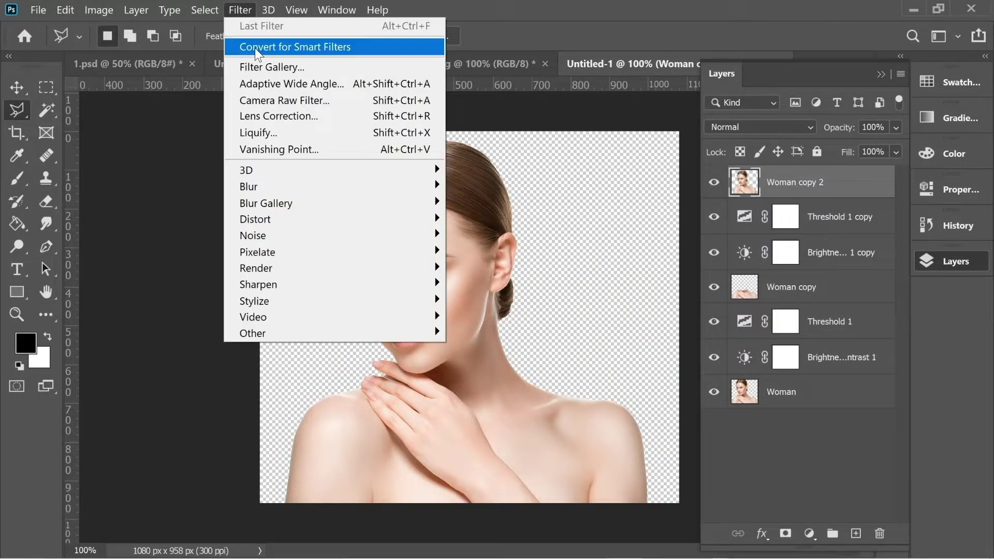
key("Escape")
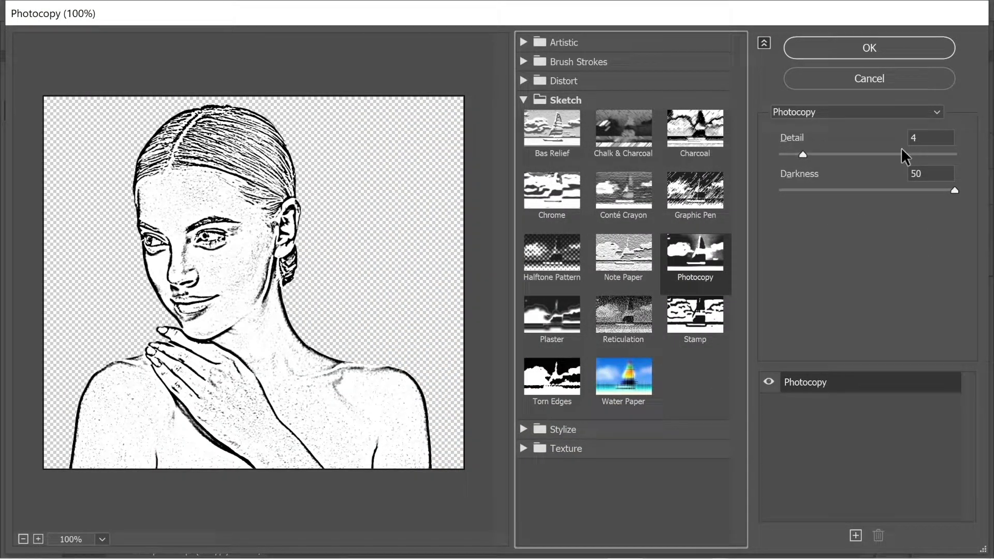
left_click(891, 50)
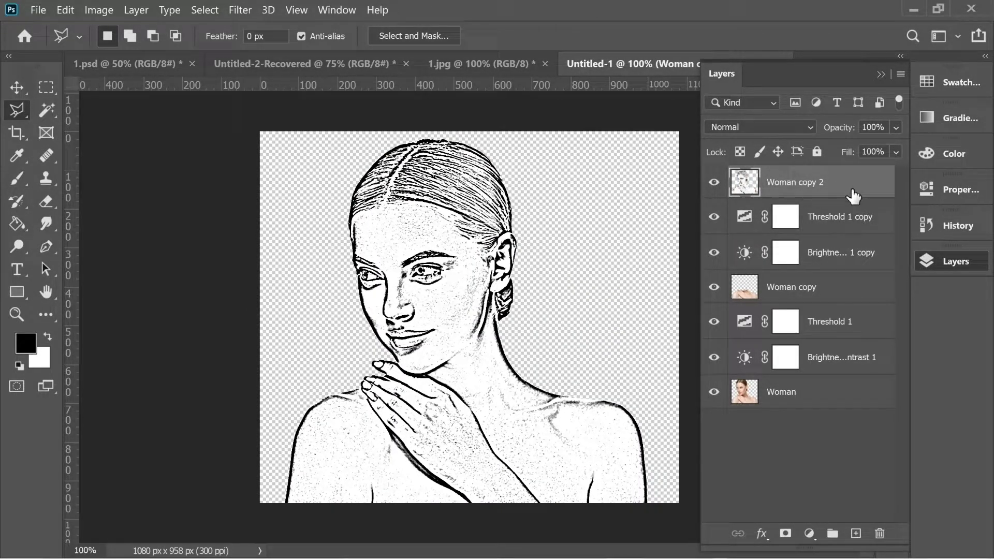
Add a Levels adjustment above the Woman copy 2 sketch with input levels 65, 1.41, 142
left_click(958, 264)
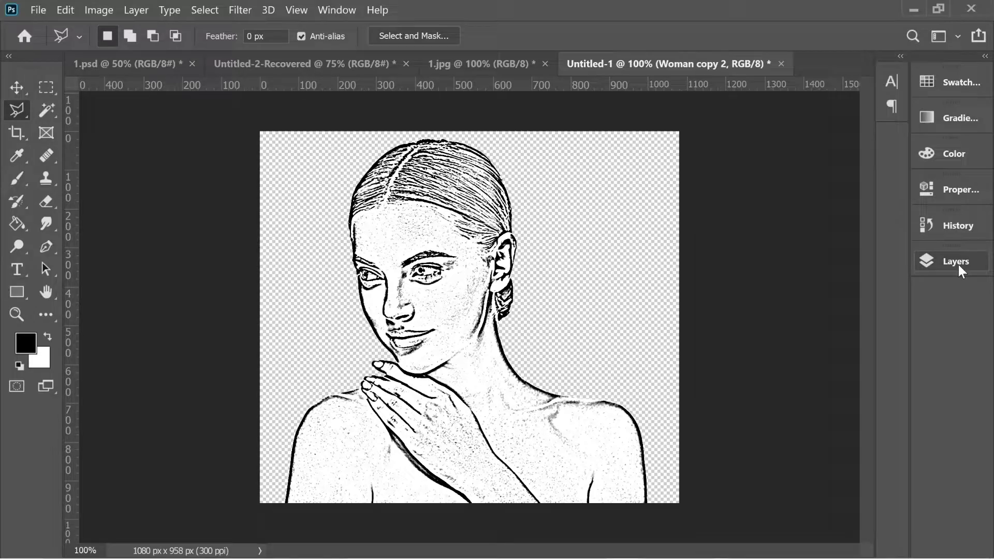
left_click(952, 259)
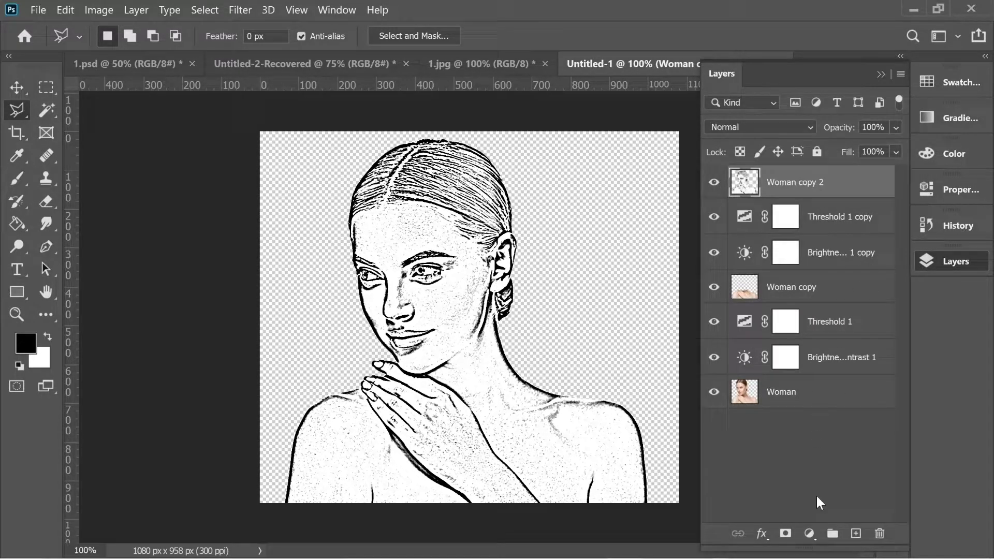
left_click(809, 533)
left_click(837, 295)
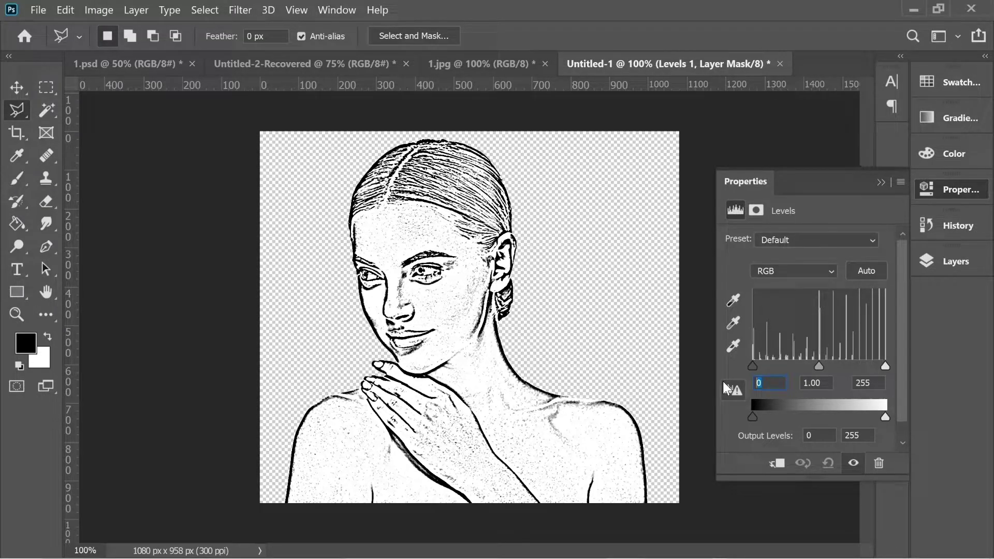
type("65")
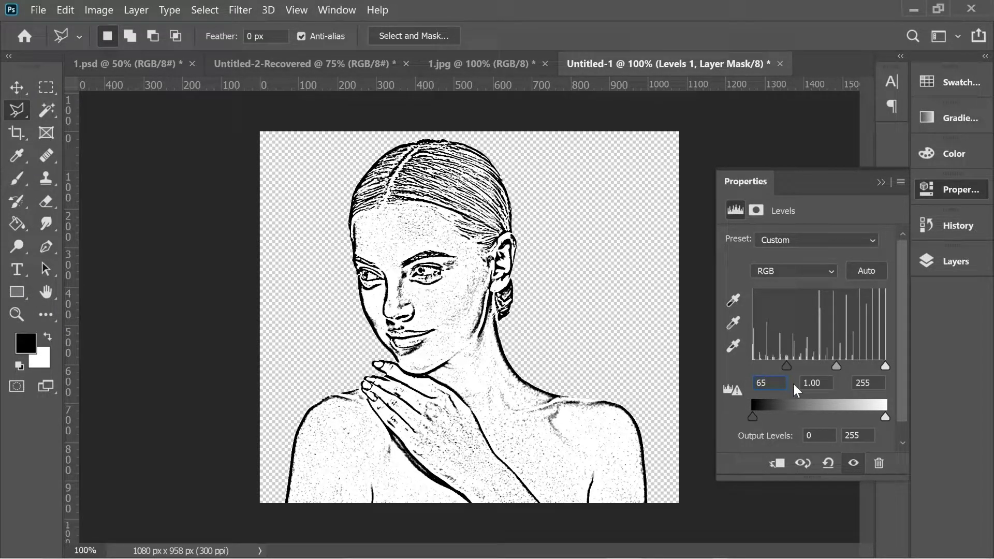
key("Tab")
type("1")
type(".41")
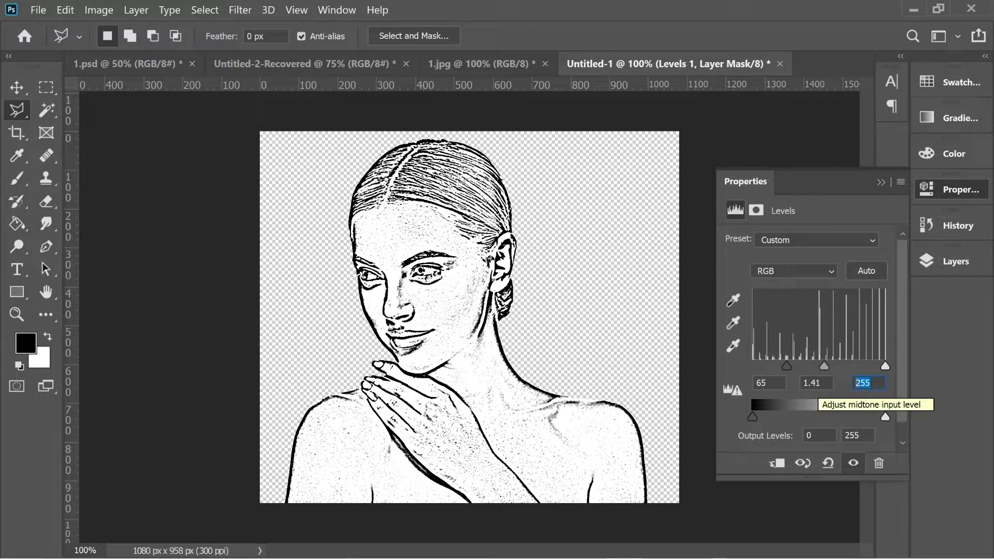
type("142")
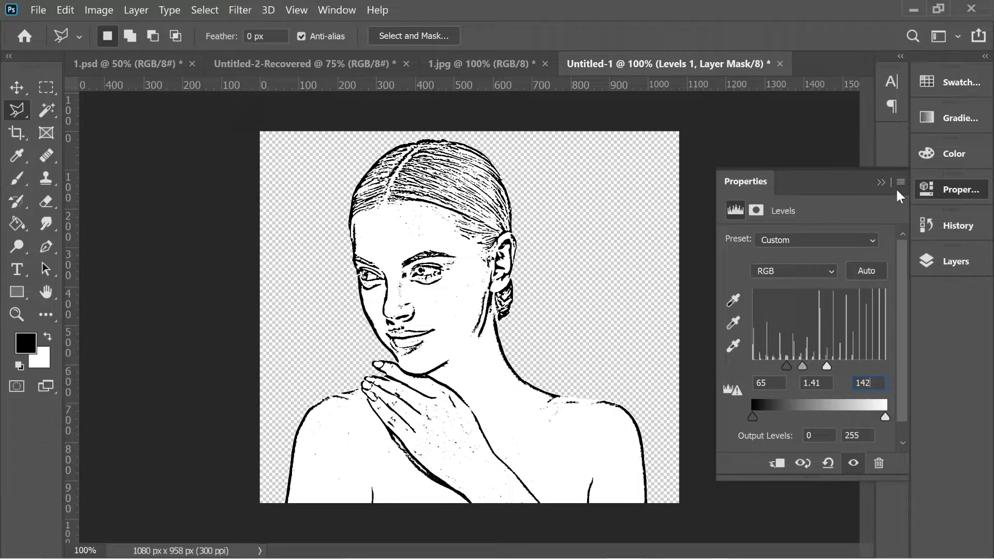
left_click(881, 181)
left_click(955, 259)
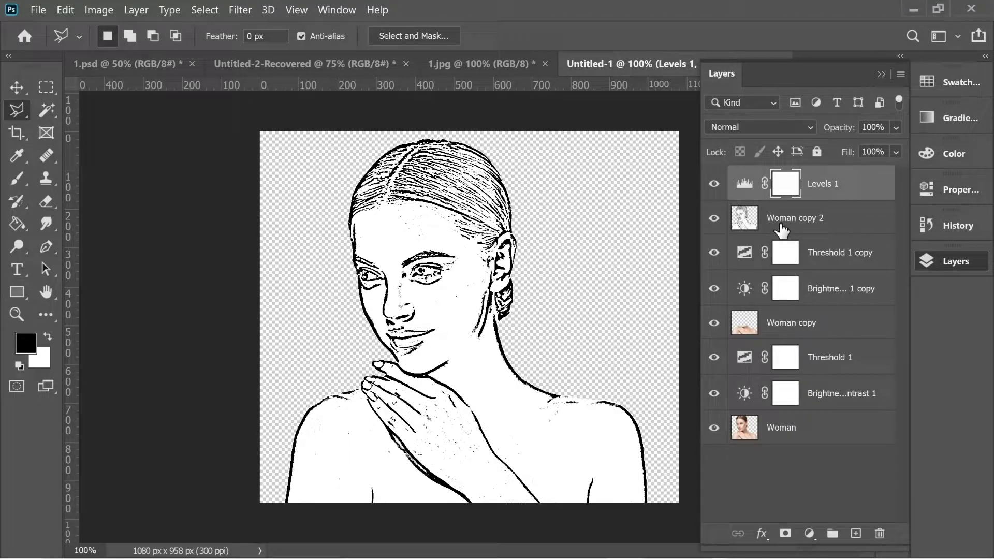
Set the Woman copy 2 sketch layer's blend mode to Multiply
left_click(783, 228)
left_click(758, 126)
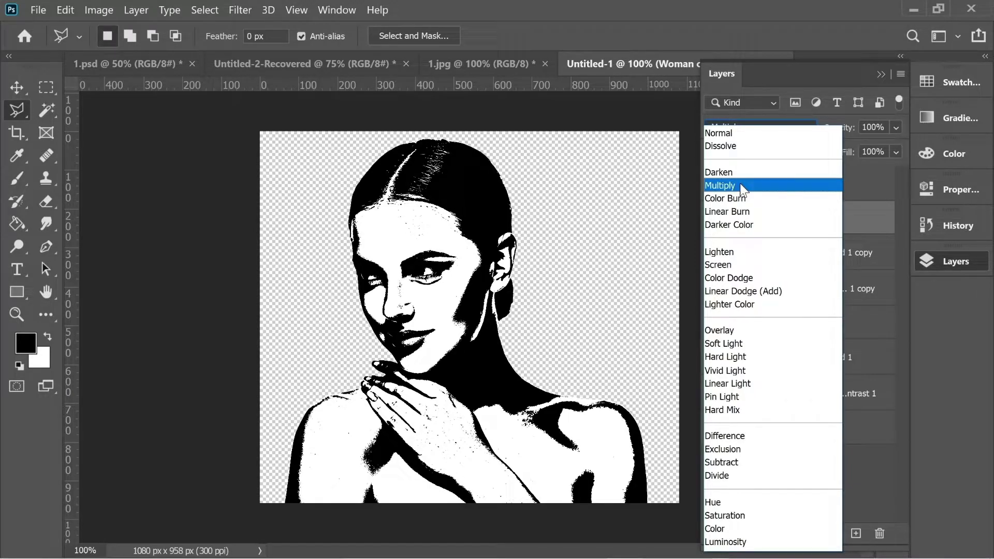
left_click(743, 186)
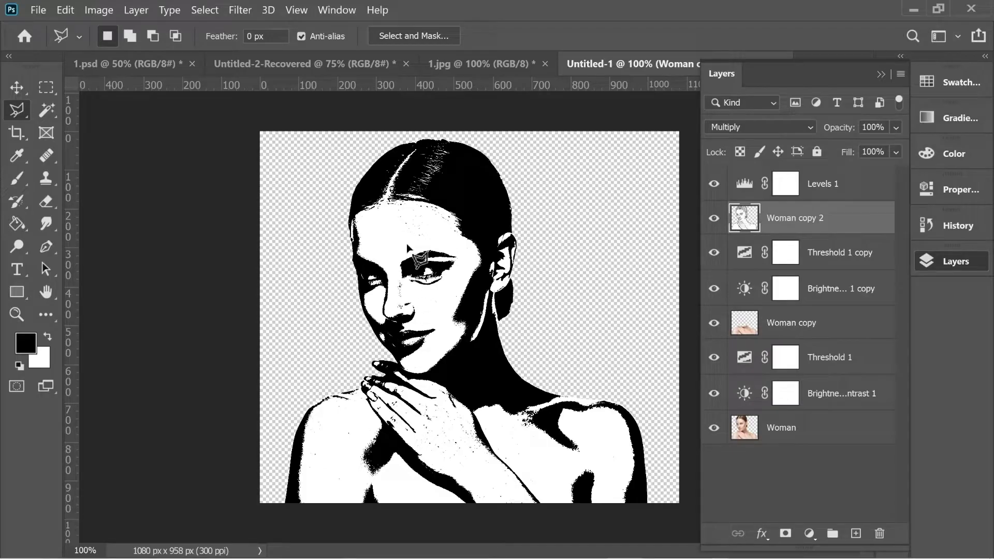
Reopen the Layers panel and select the original Woman layer
left_click(955, 260)
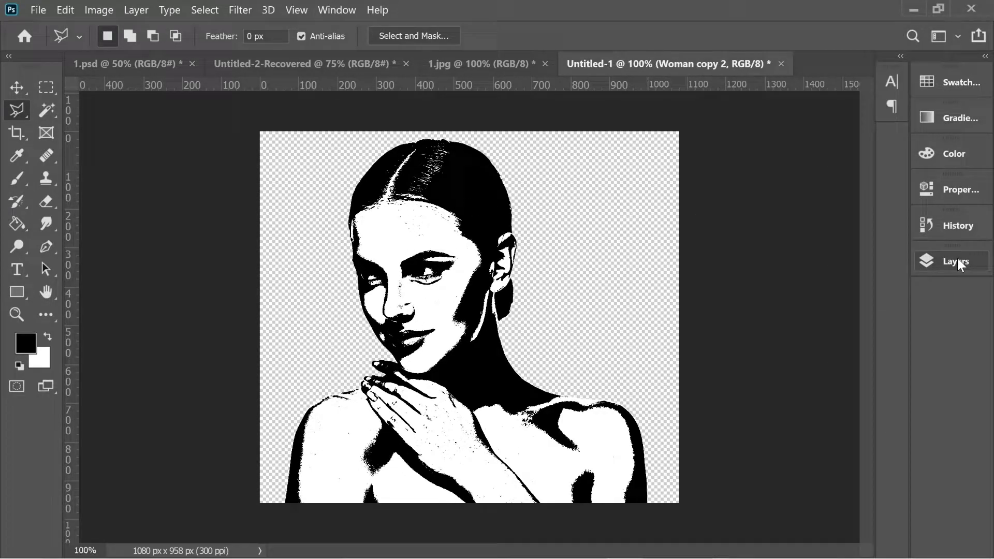
left_click(933, 261)
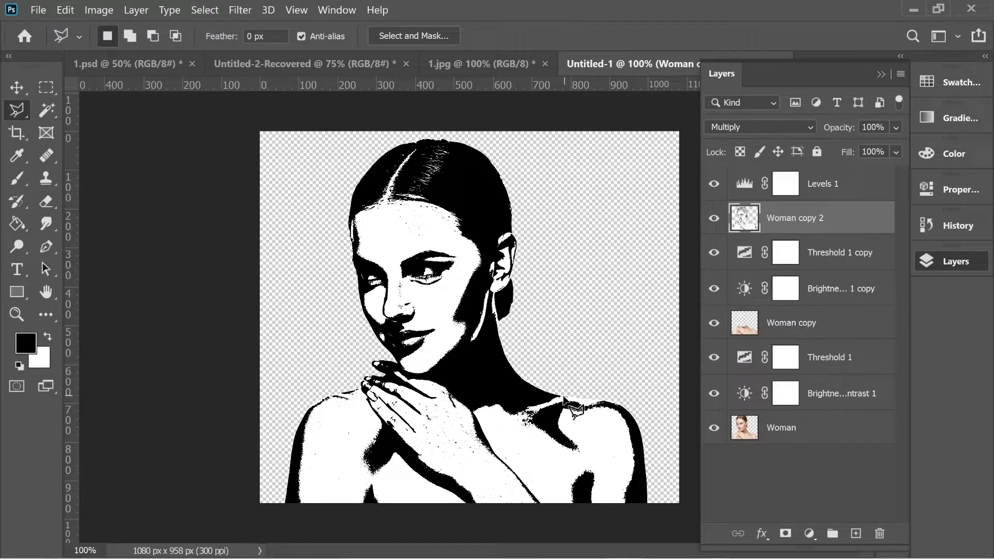
left_click(793, 431)
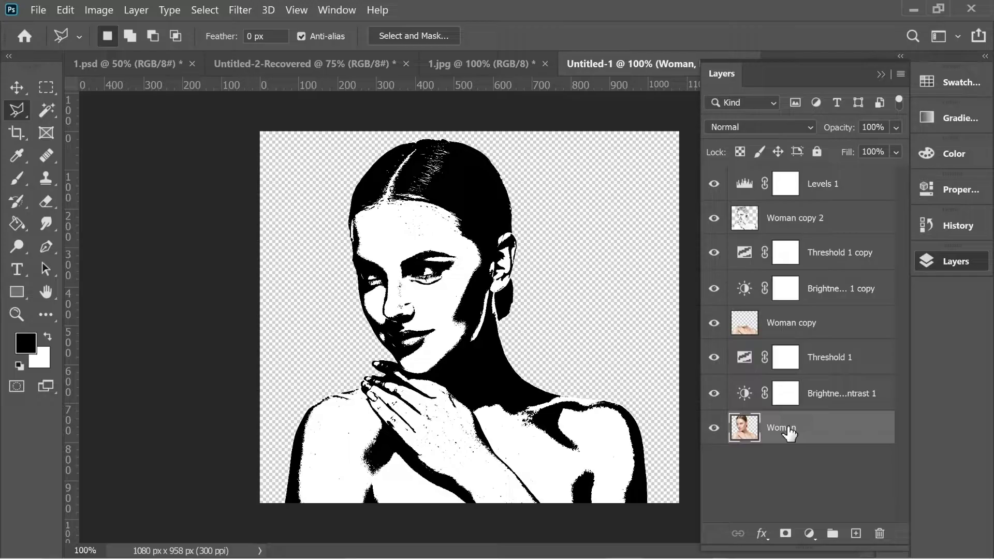
Give the Woman layer a 6-pixel solid black Stroke layer style
right_click(779, 428)
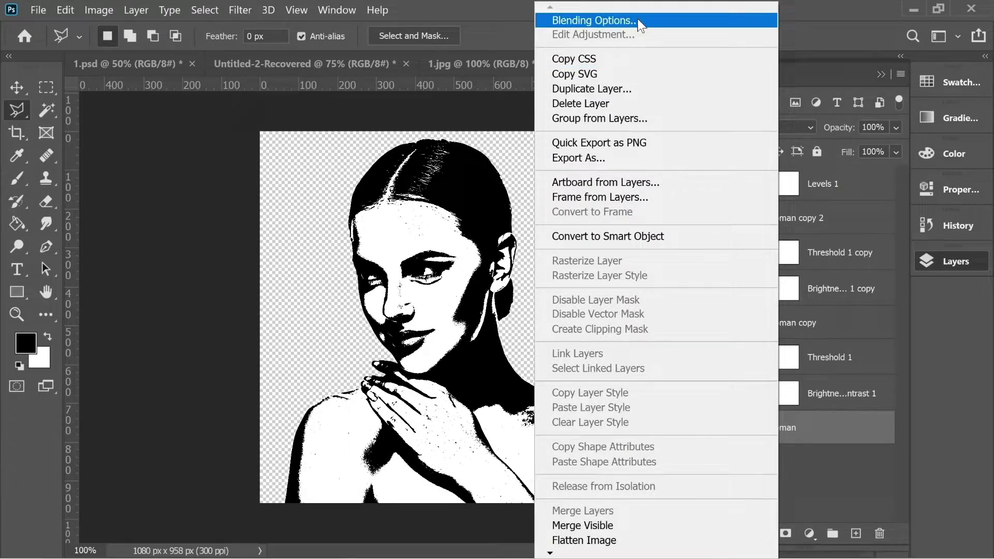
left_click(637, 18)
left_click_drag(487, 133, 689, 118)
left_click(532, 274)
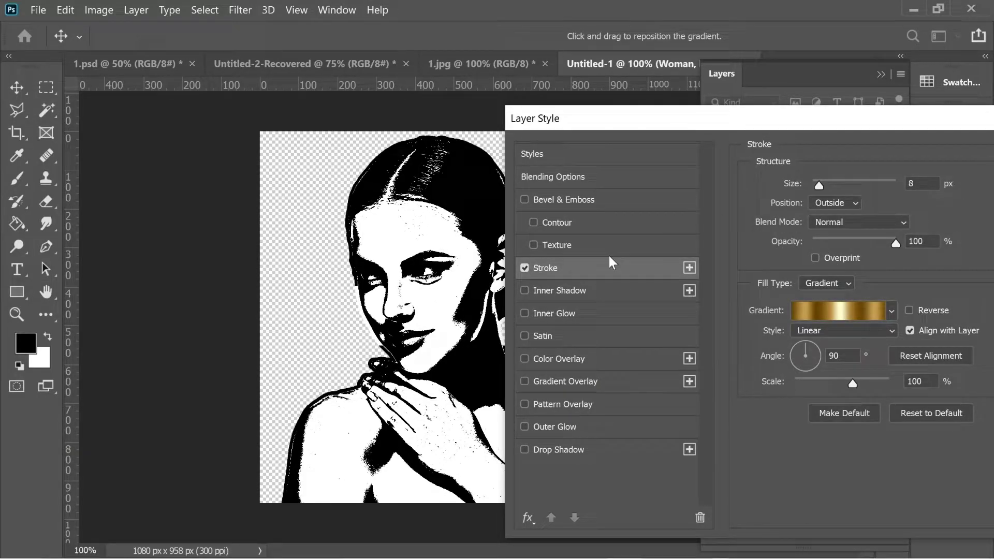
left_click(839, 305)
key("Return")
left_click(829, 283)
left_click(824, 298)
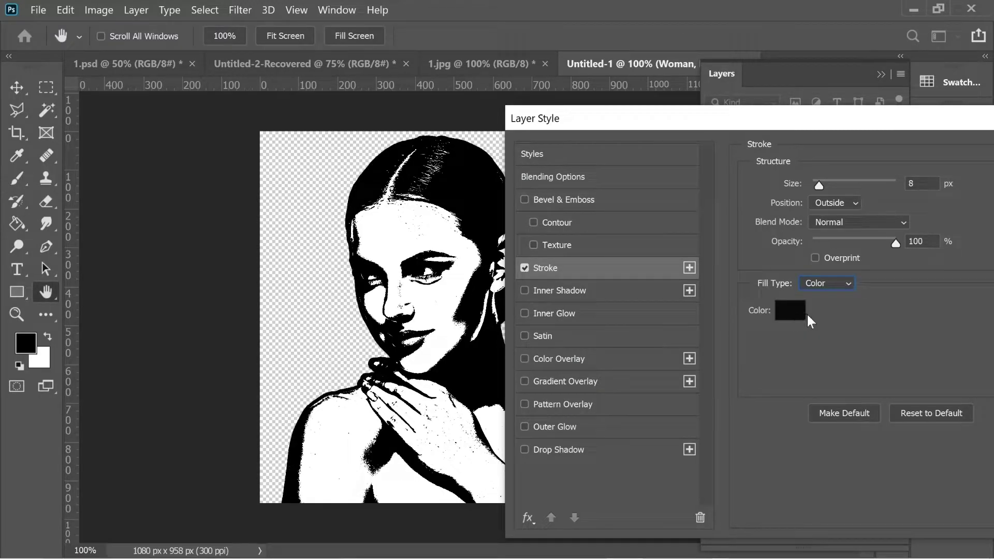
left_click_drag(817, 188, 818, 185)
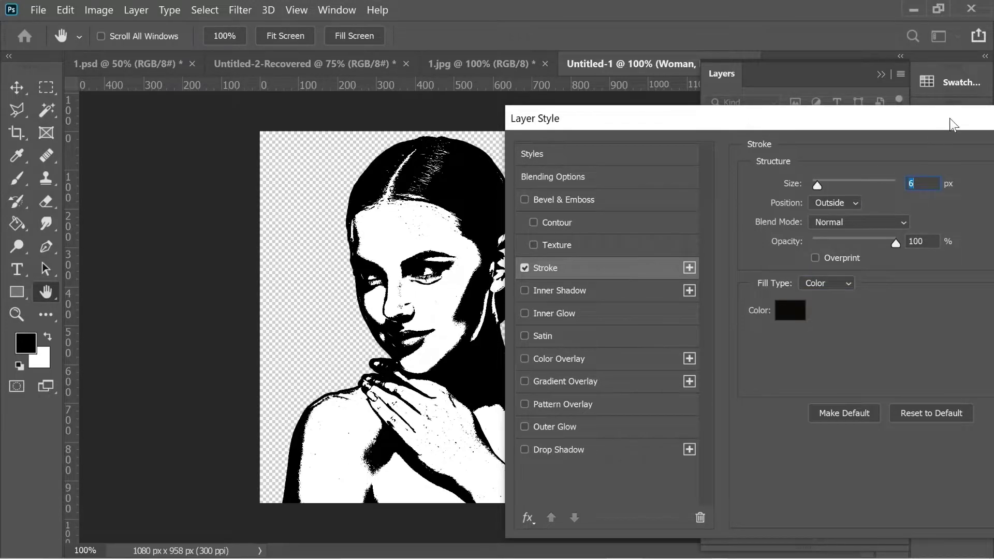
left_click_drag(949, 118, 882, 118)
left_click(962, 171)
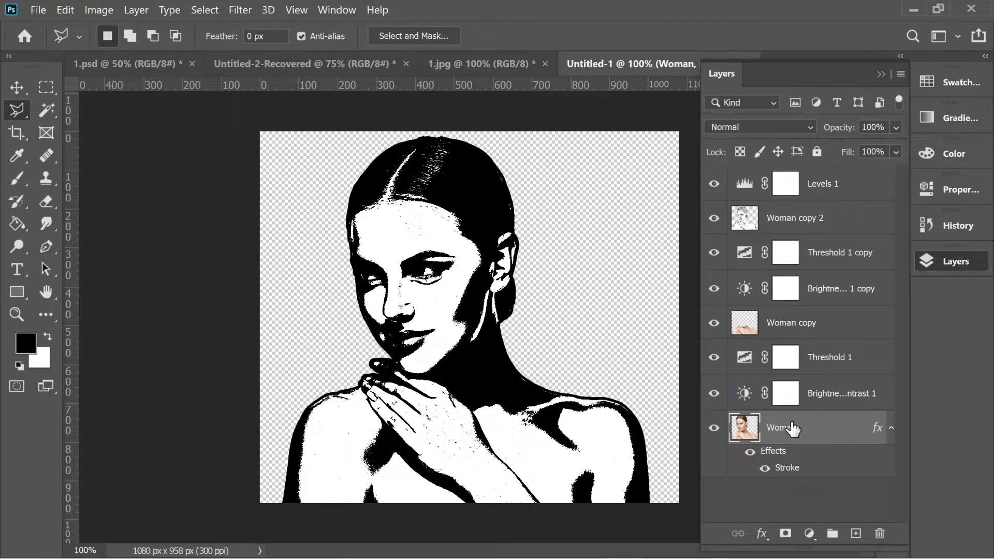
Merge all layers from Levels 1 down to Woman into one
left_click(820, 185, "shift")
right_click(822, 194)
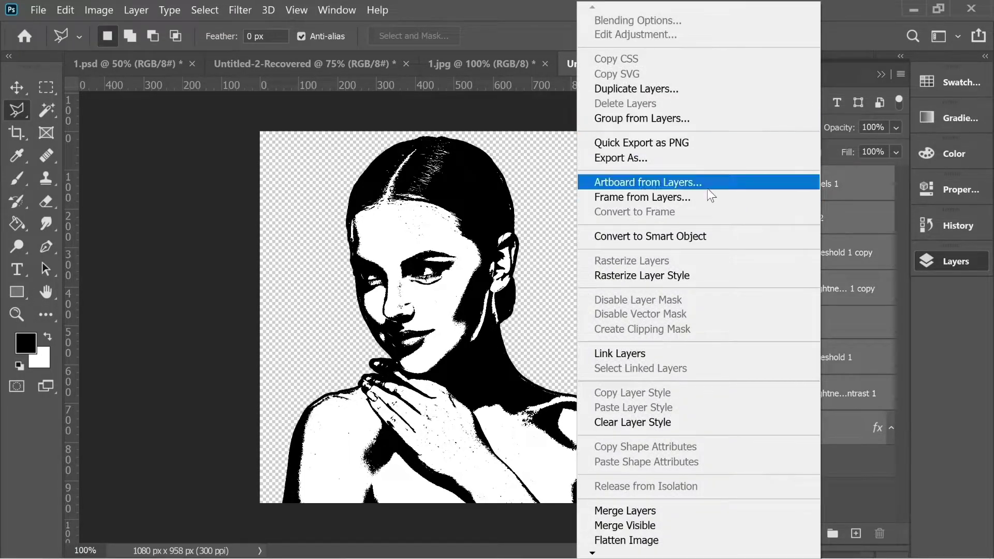
left_click(642, 510)
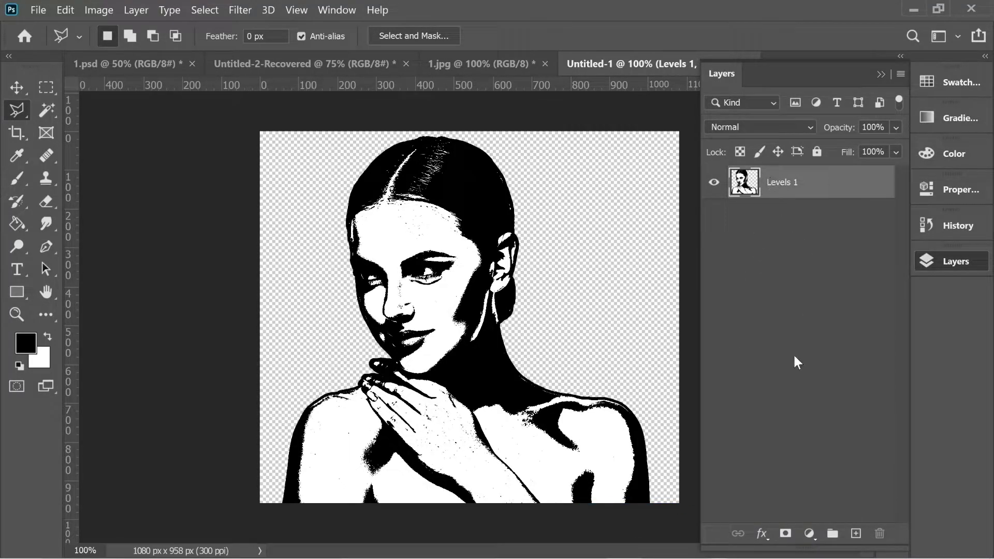
Add a Gradient Map adjustment and set its highlight stop to bright yellow
left_click(810, 533)
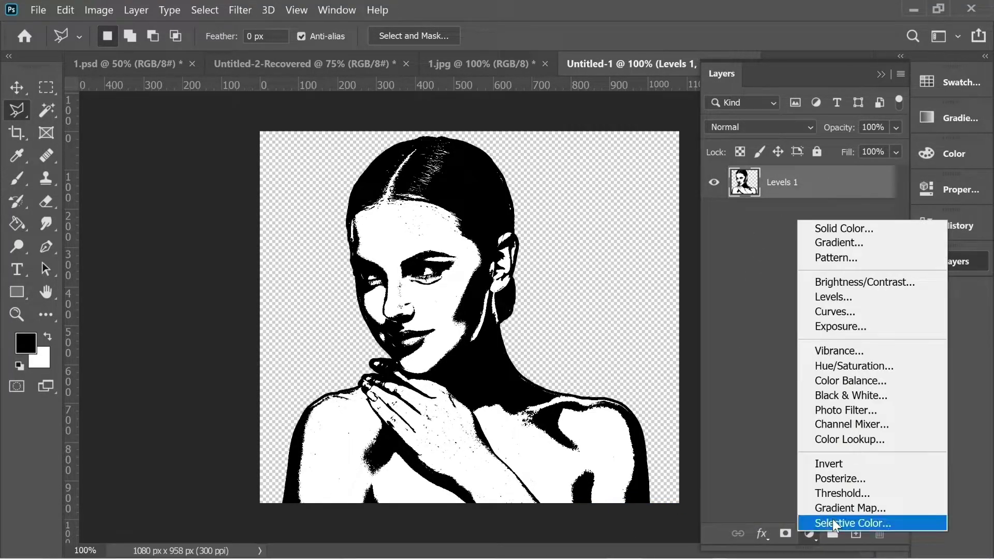
left_click(847, 509)
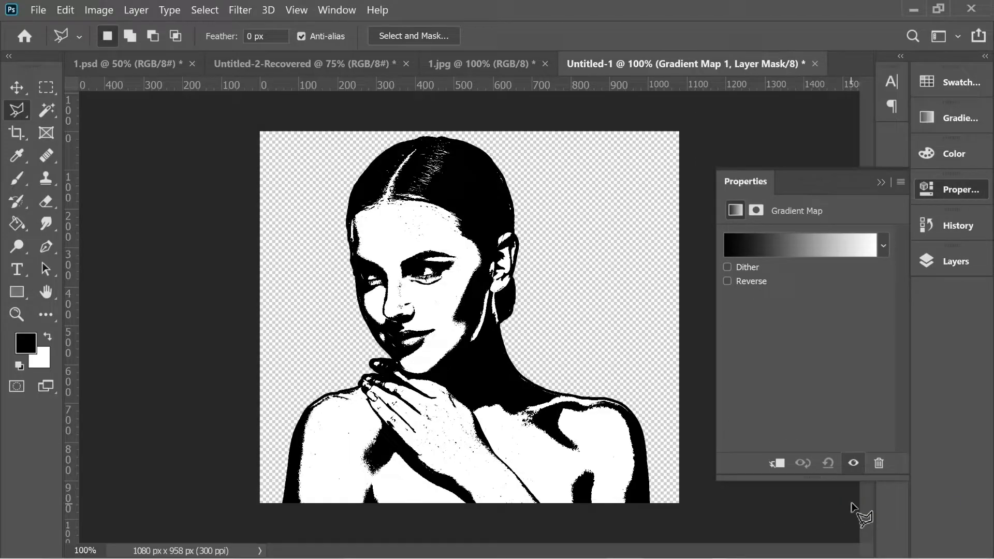
left_click(808, 244)
double_click(901, 398)
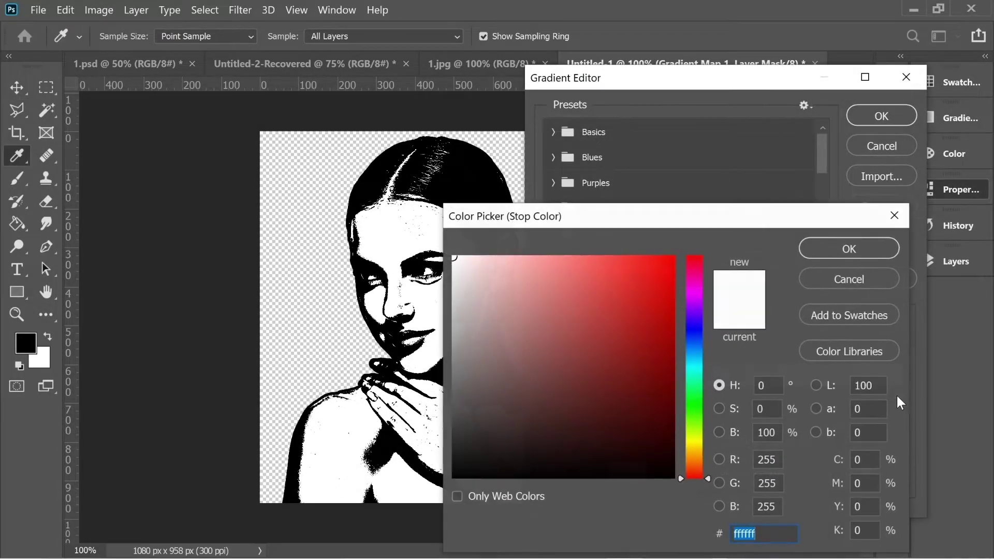
left_click(696, 444)
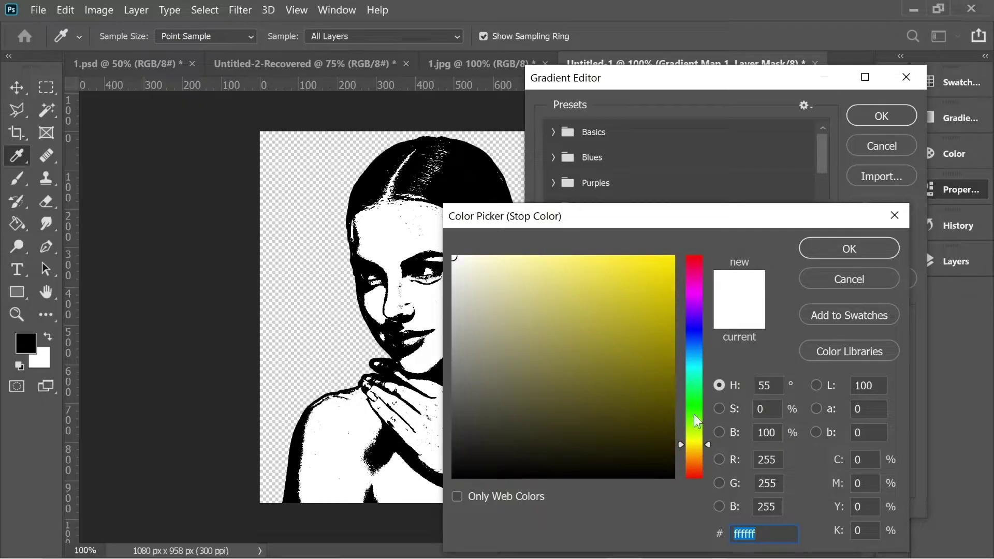
left_click(675, 256)
left_click(838, 248)
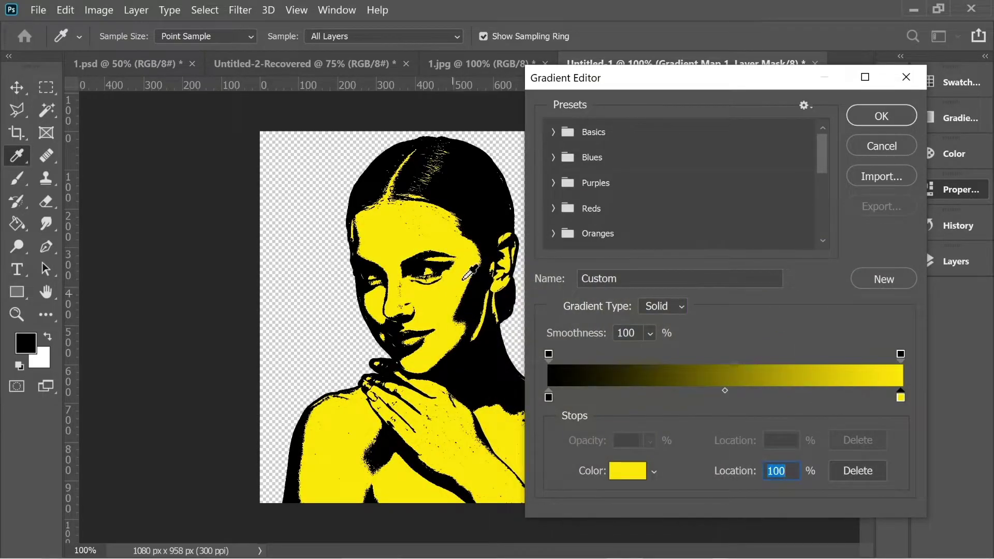
Set the shadow stop to fully saturated blue and apply the blue-to-yellow gradient
double_click(550, 398)
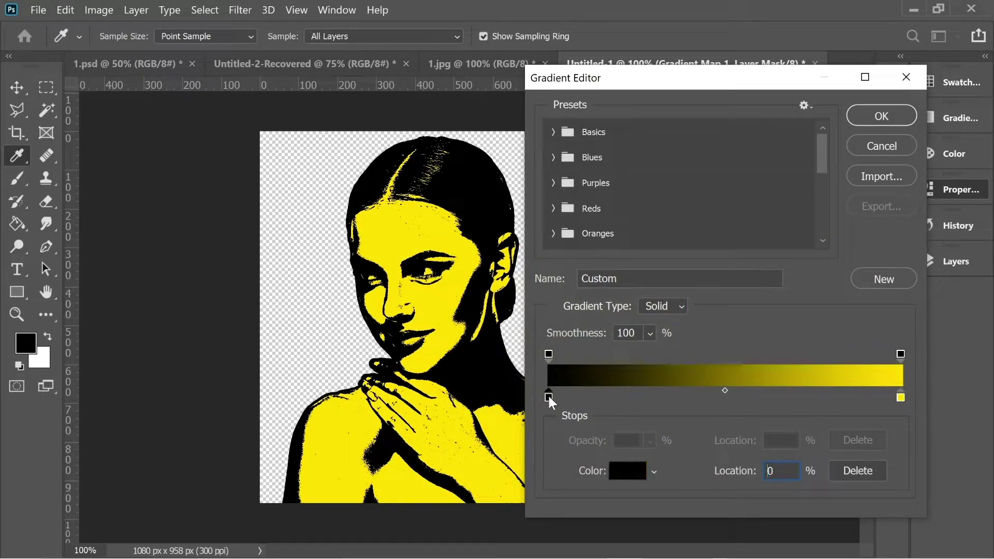
left_click(696, 332)
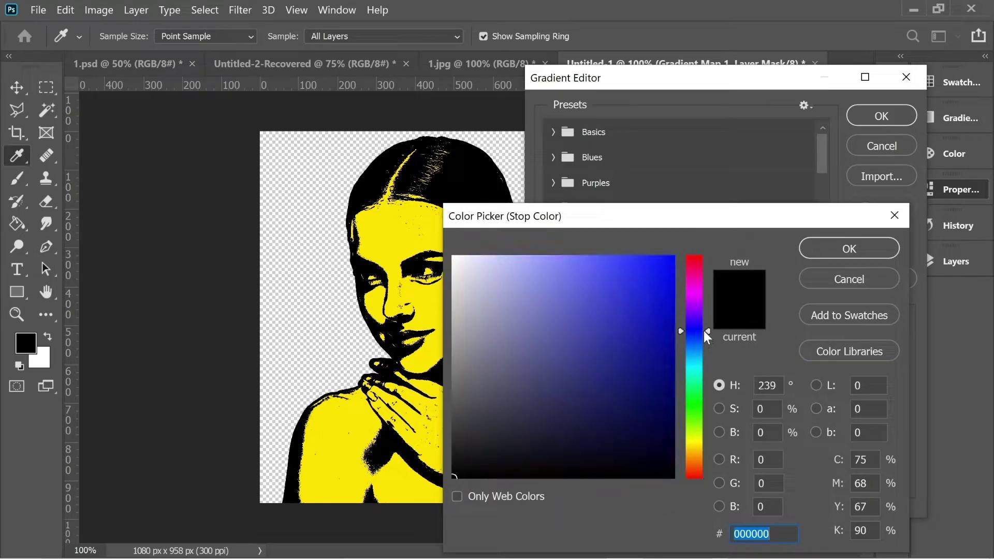
left_click(674, 256)
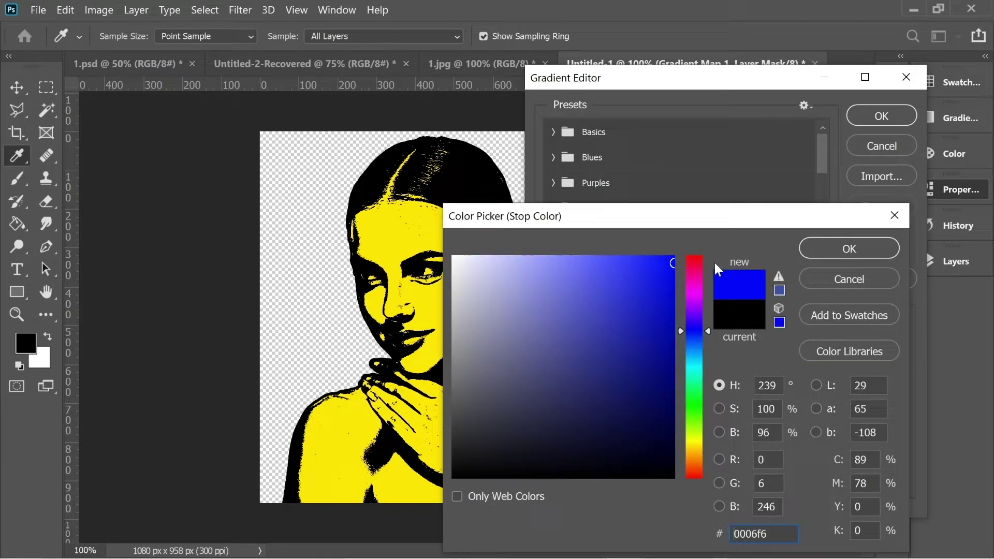
left_click(822, 244)
left_click(881, 115)
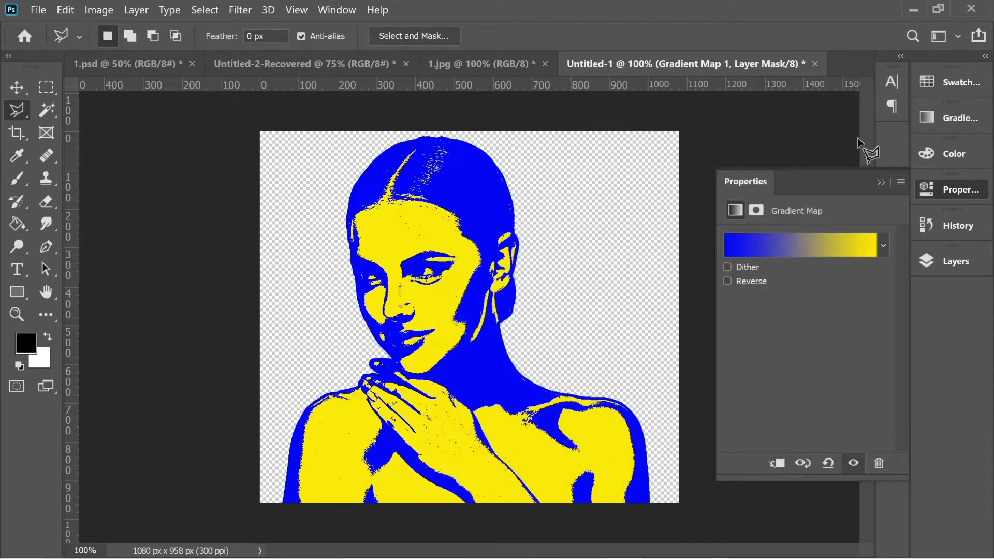
left_click(879, 182)
left_click(942, 254)
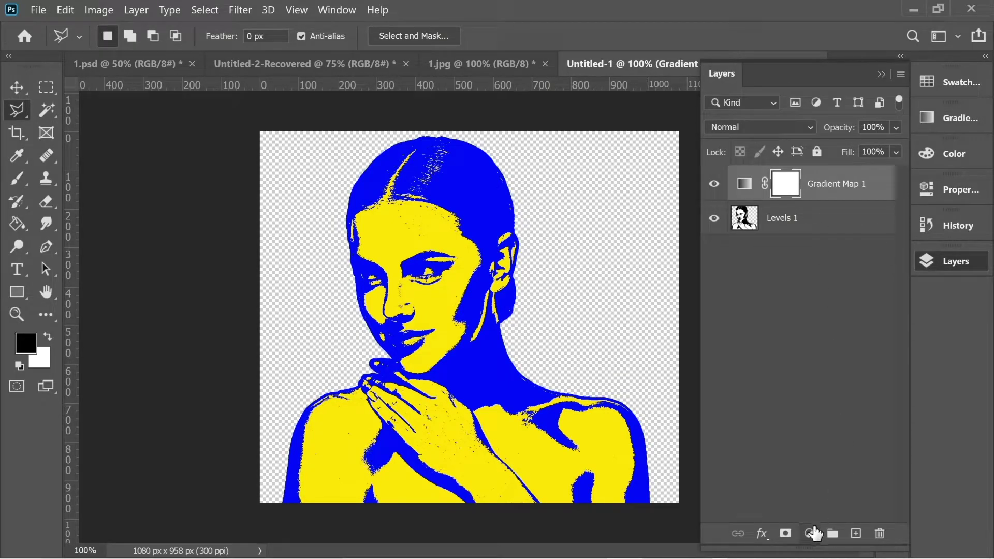
Add a vivid magenta Solid Color fill layer at the bottom of the stack
left_click(810, 534)
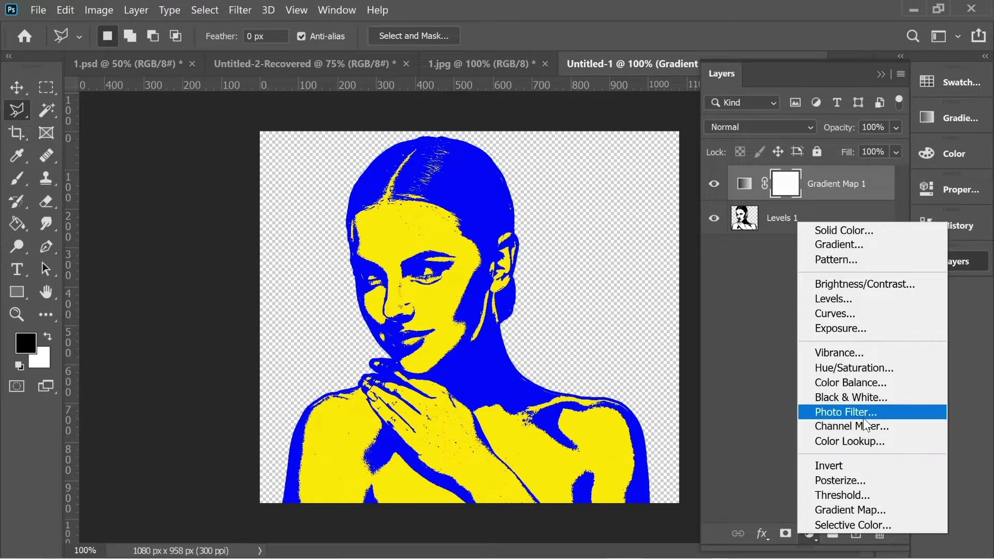
left_click(850, 233)
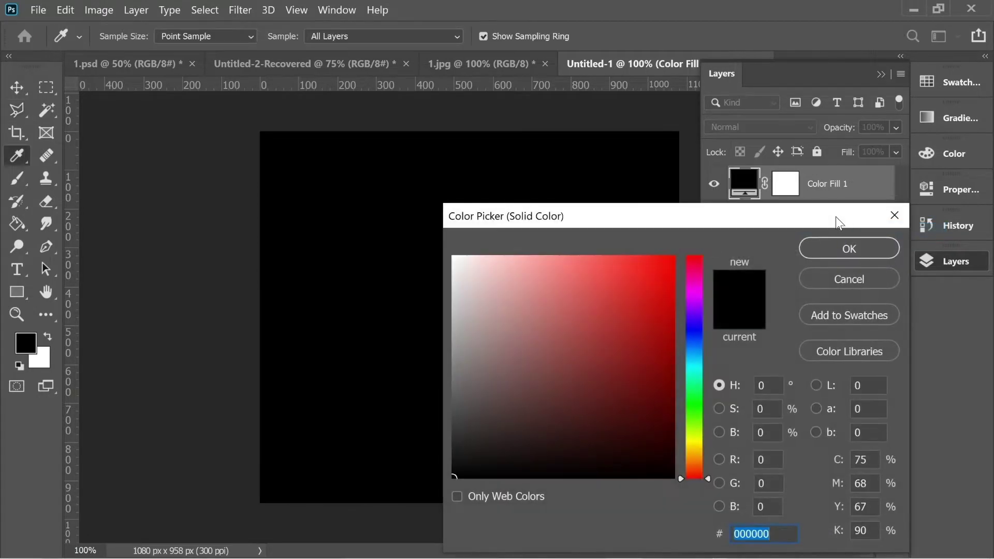
left_click(699, 293)
left_click(667, 270)
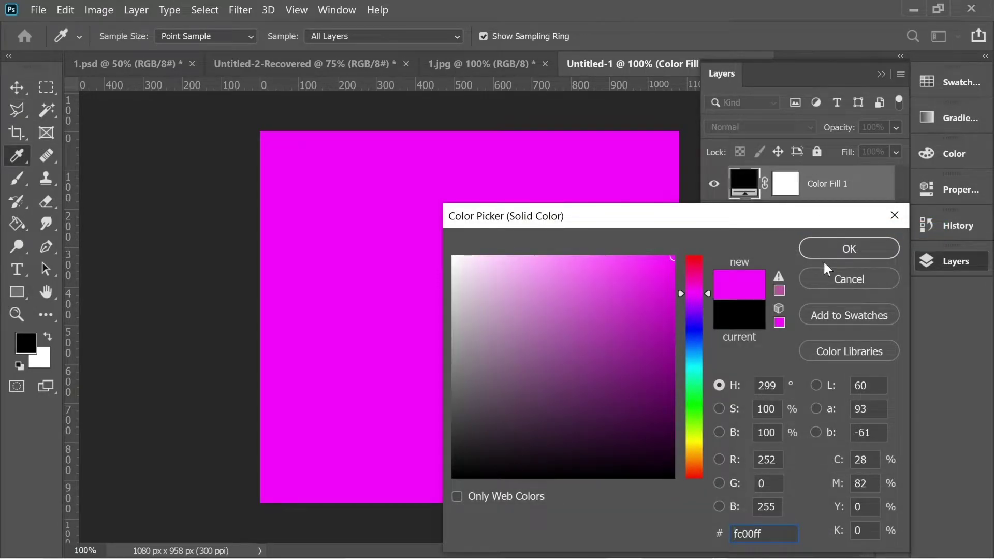
left_click(849, 250)
left_click_drag(828, 190, 813, 273)
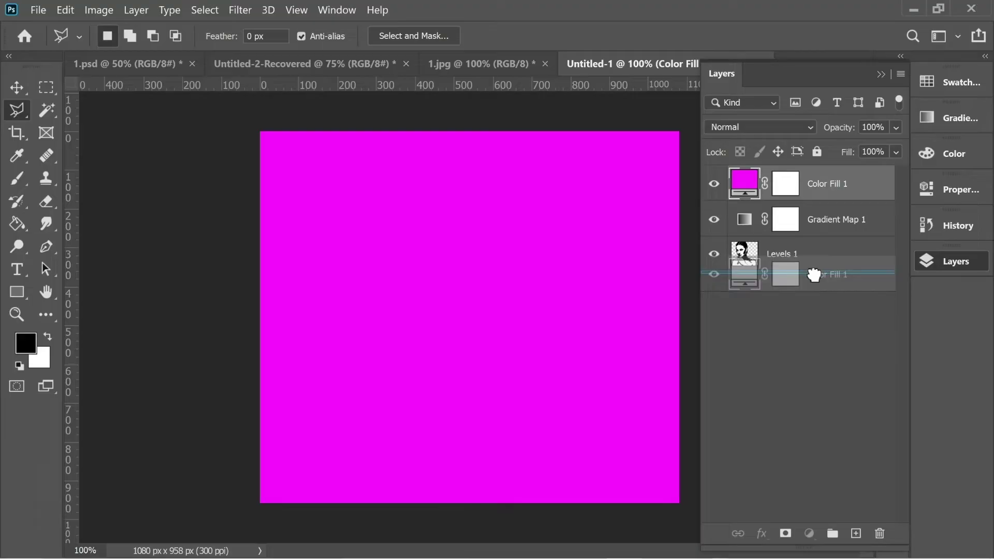
Clip Gradient Map 1 to the Levels 1 portrait layer
left_click(844, 194)
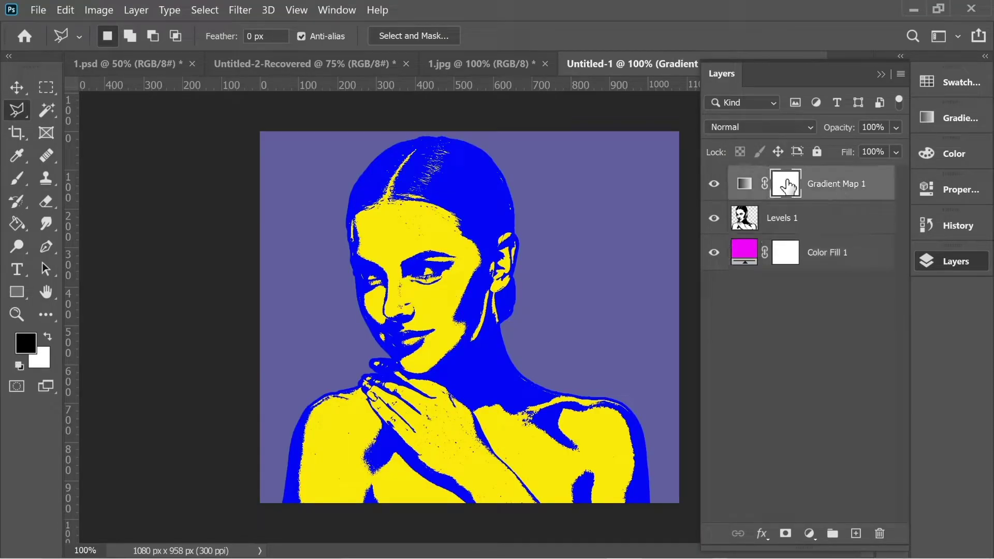
right_click(846, 187)
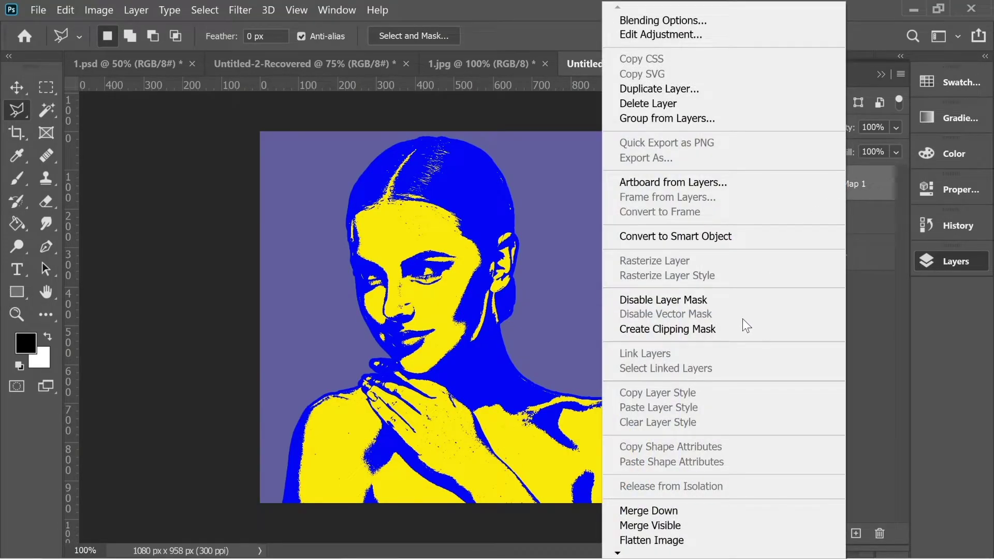
left_click(740, 330)
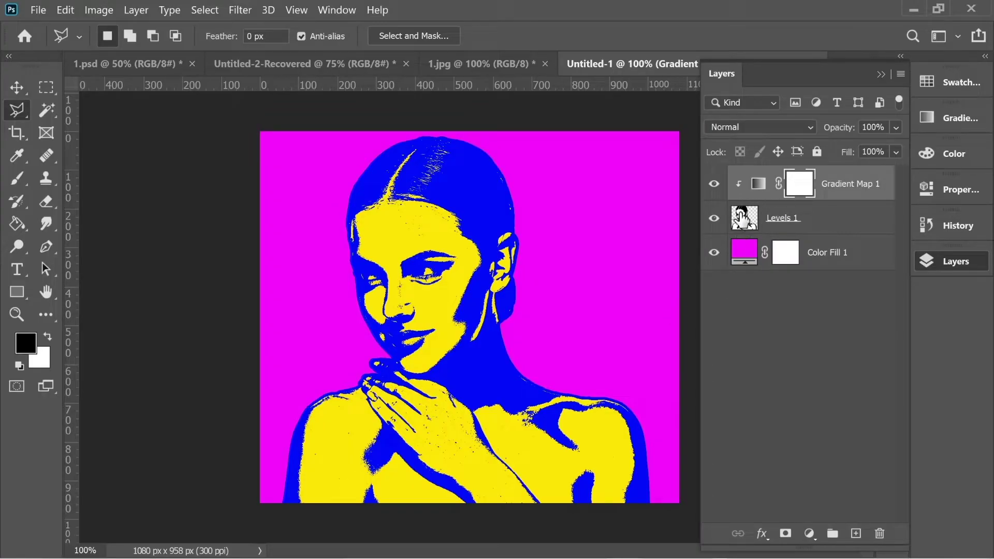
left_click(749, 220)
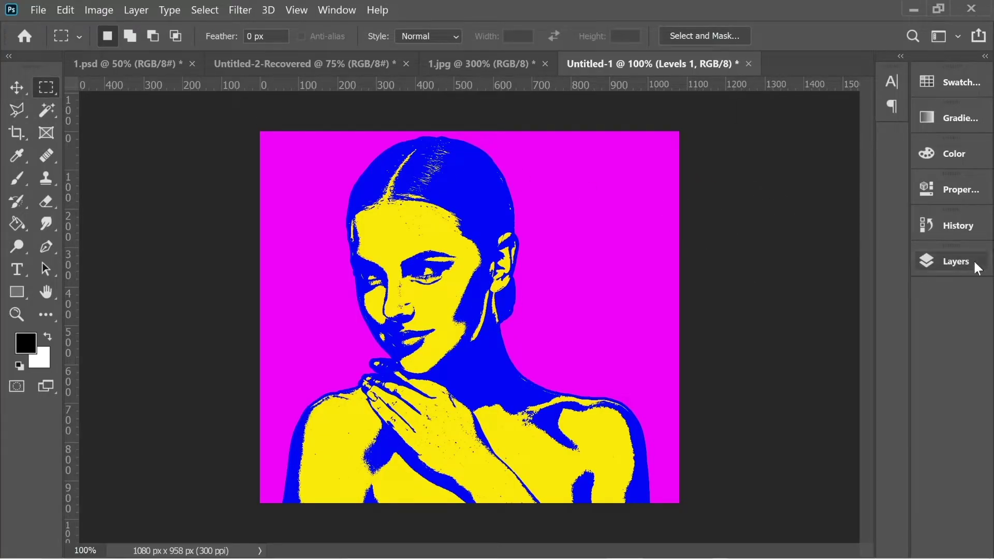
Undo the magenta fill and gradient map back to the unmerged portrait layers
left_click(976, 265)
key("ctrl+z")
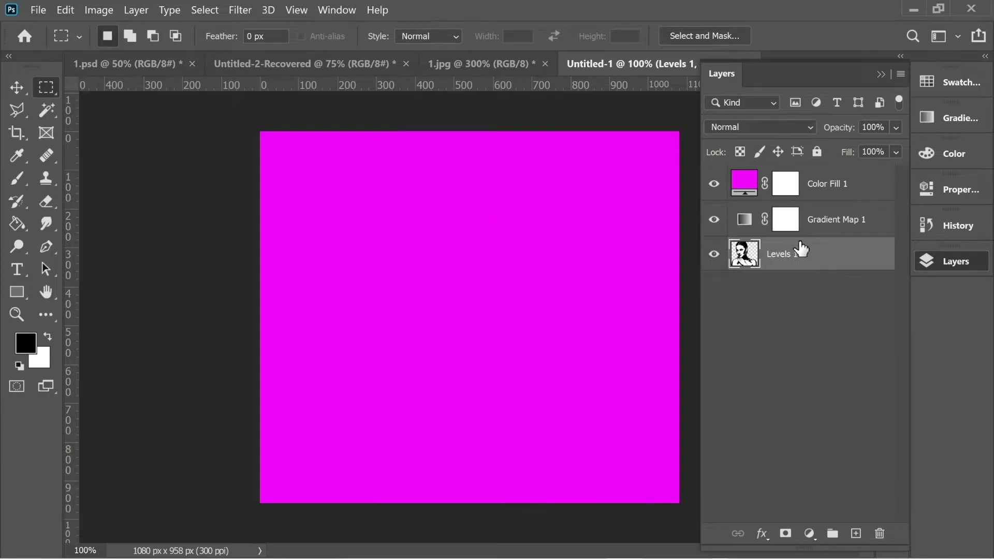
key("ctrl+z")
key("ctrl+z")
key("ctrl+z")
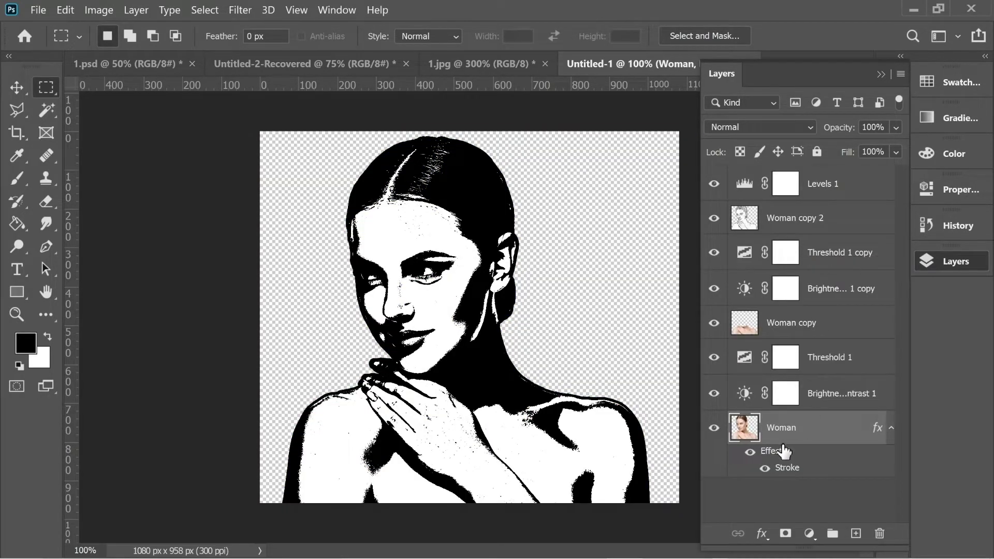
Thin the Woman layer's Stroke effect to 3 px
double_click(775, 452)
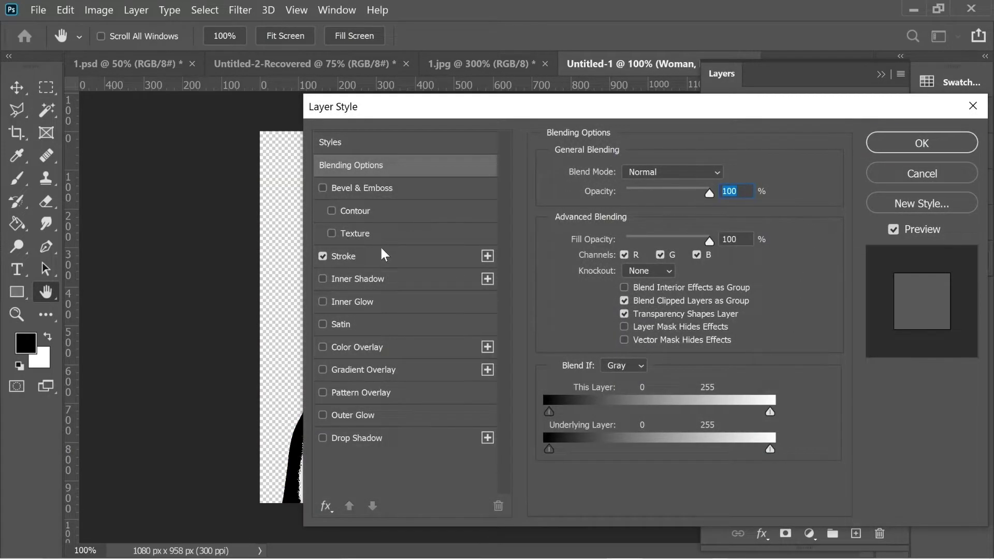
left_click(383, 255)
left_click_drag(614, 112, 784, 110)
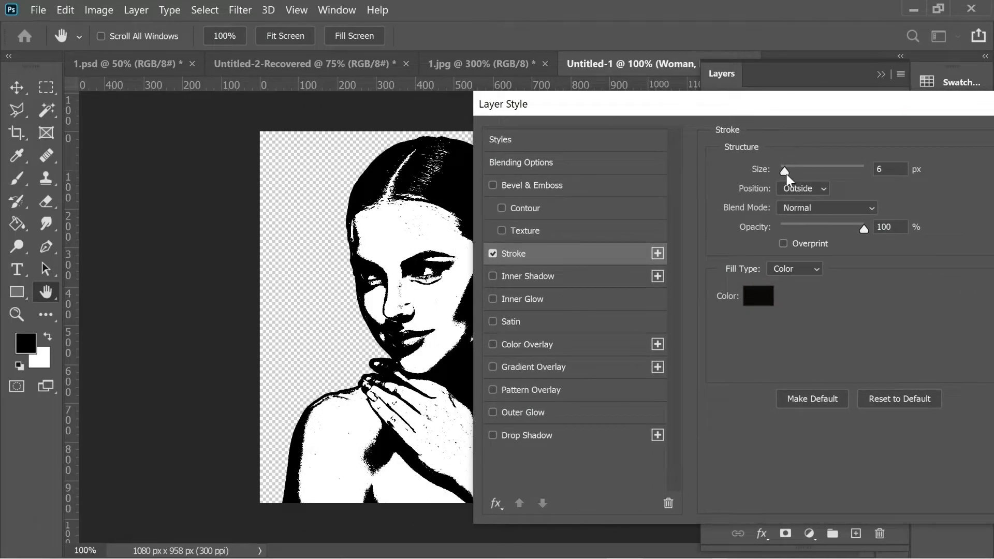
left_click_drag(785, 172, 782, 173)
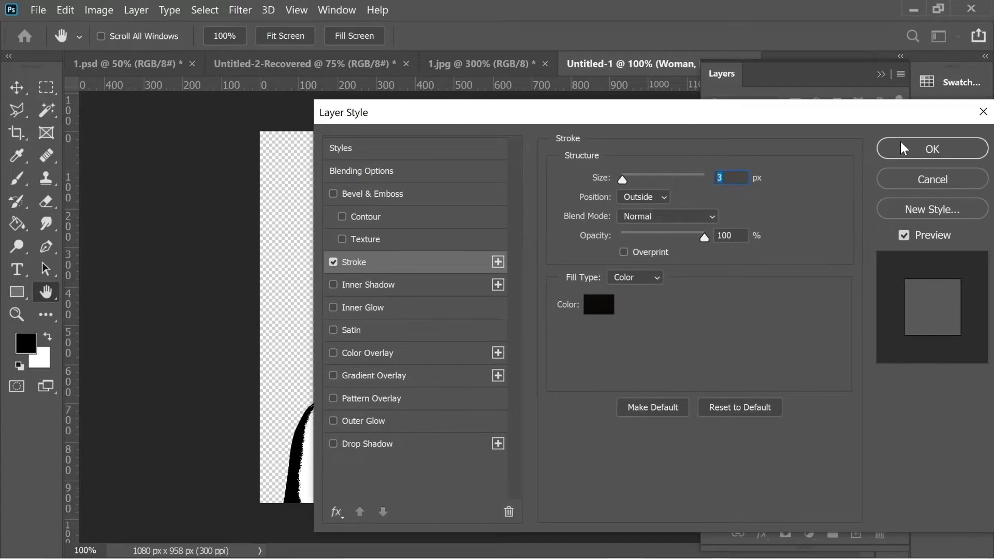
left_click(901, 144)
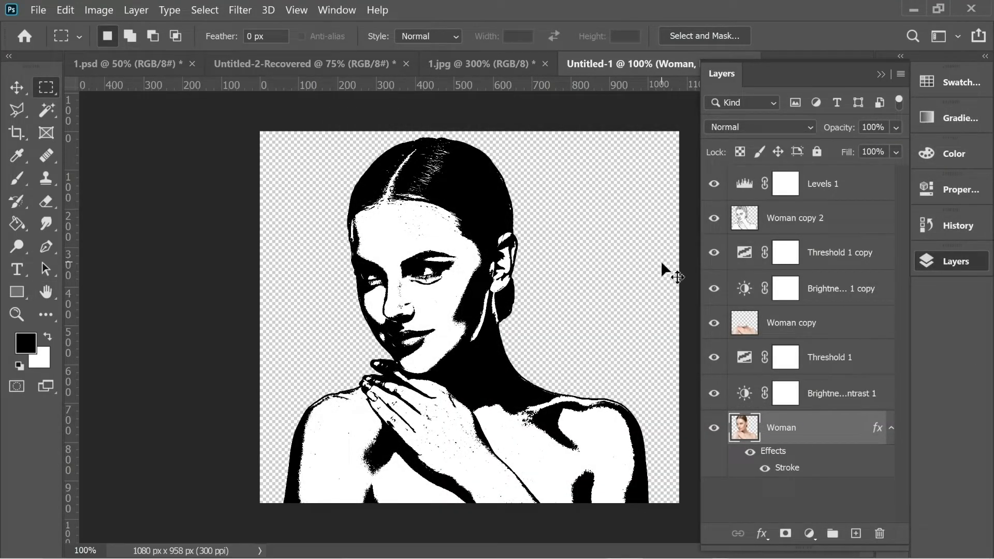
Merge the layers from Woman up to Levels 1 into one
left_click(825, 188, "shift")
right_click(825, 191)
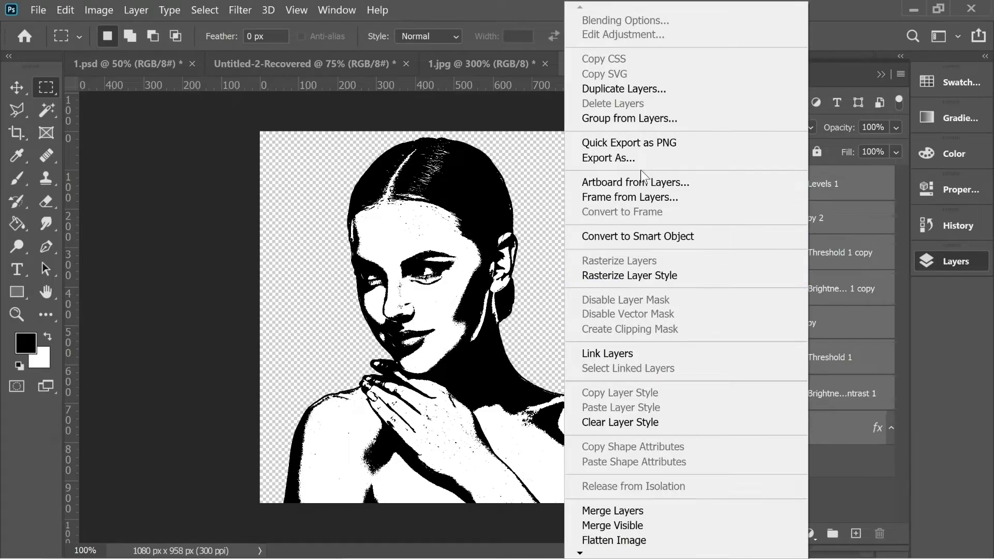
left_click(613, 510)
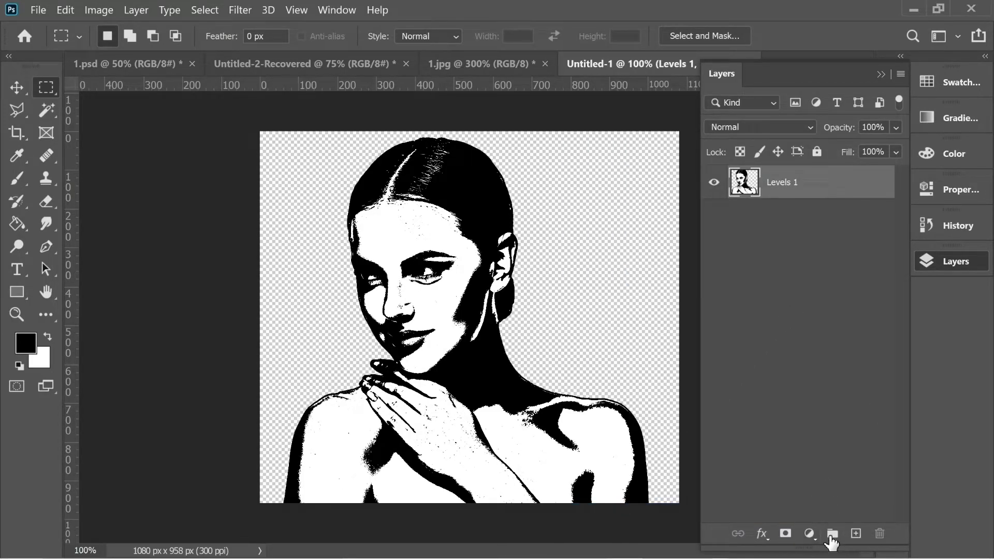
Add a Gradient Map running from dark grey #323030 to white
left_click(810, 534)
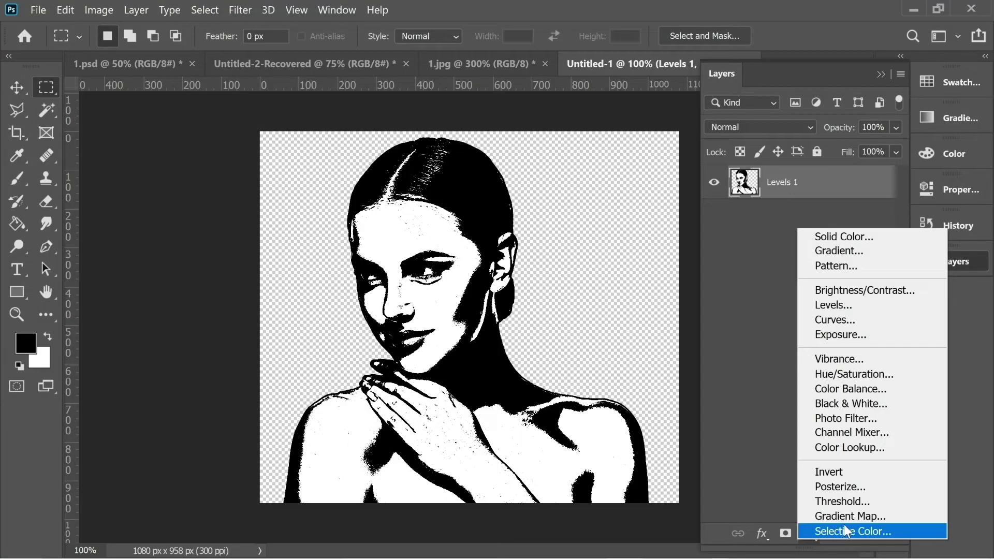
left_click(849, 515)
left_click(846, 248)
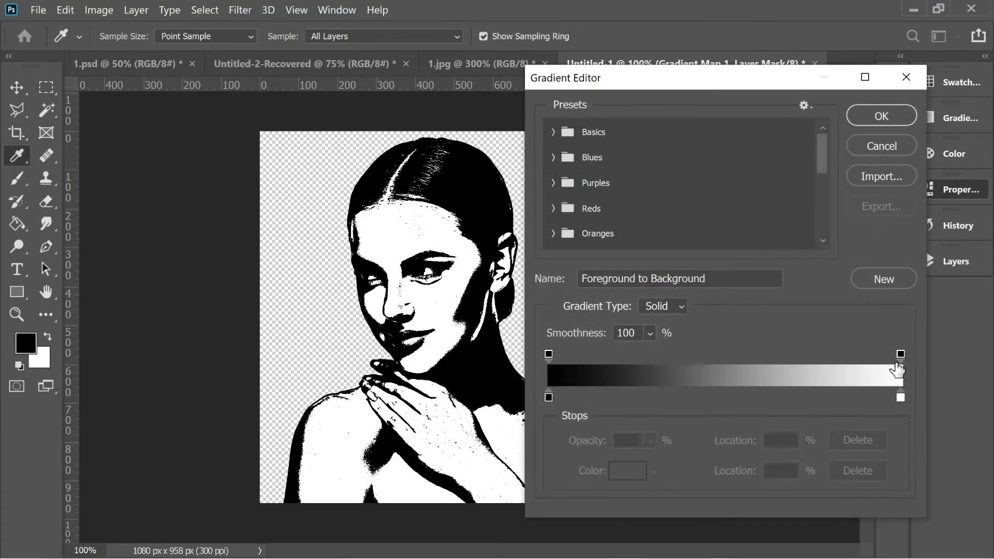
double_click(901, 398)
mouse_move(592, 371)
left_mouse_down()
mouse_move(617, 278)
mouse_move(399, 238)
left_mouse_up()
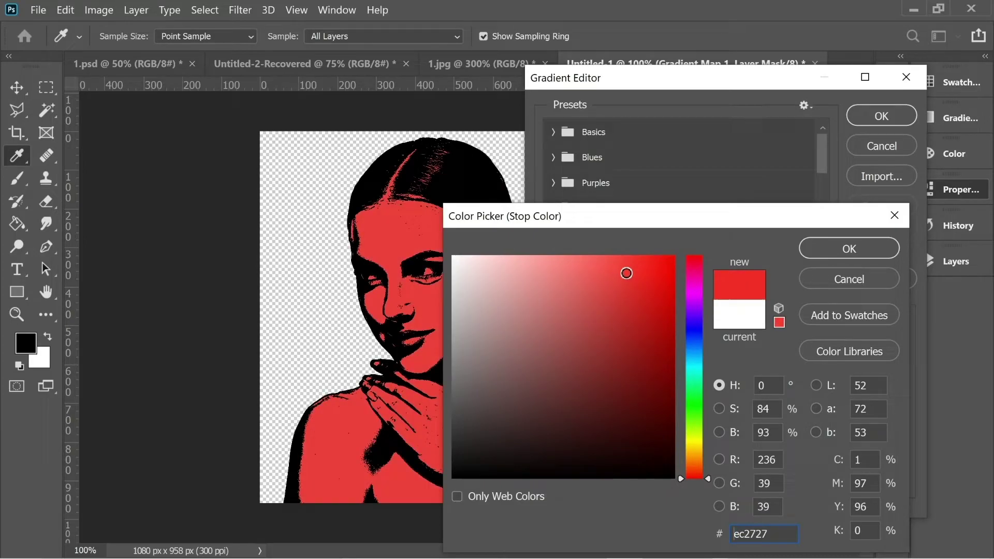
left_click(844, 251)
left_click(549, 398)
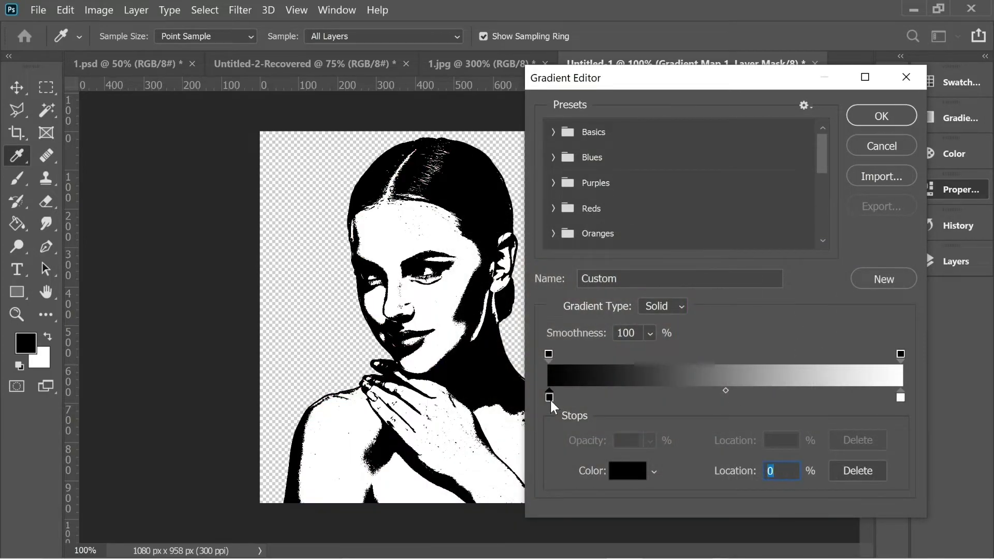
double_click(549, 398)
left_click_drag(461, 433, 456, 449)
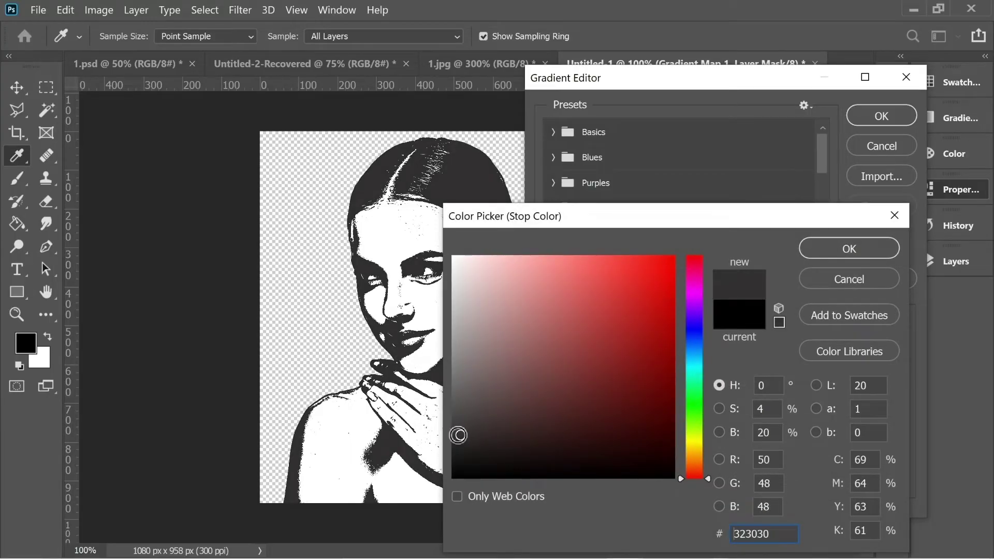
left_click(816, 251)
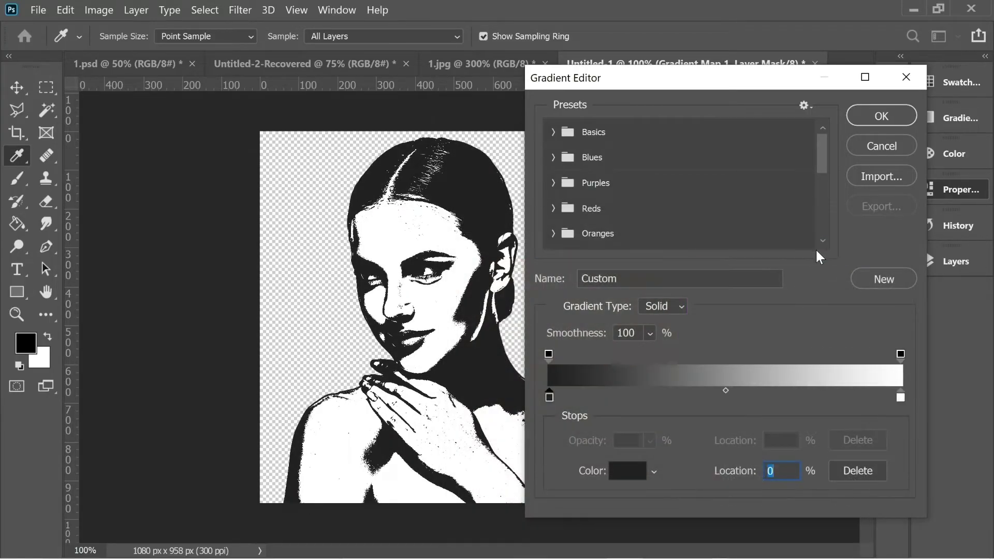
Apply the grey-to-white gradient and clip Gradient Map 1 to Levels 1
left_click(882, 125)
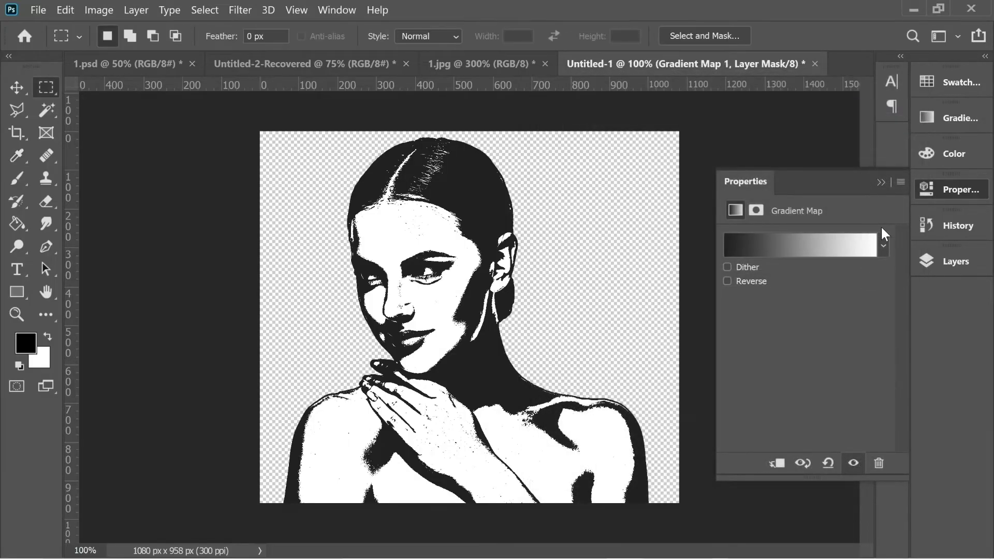
left_click(955, 261)
right_click(816, 187)
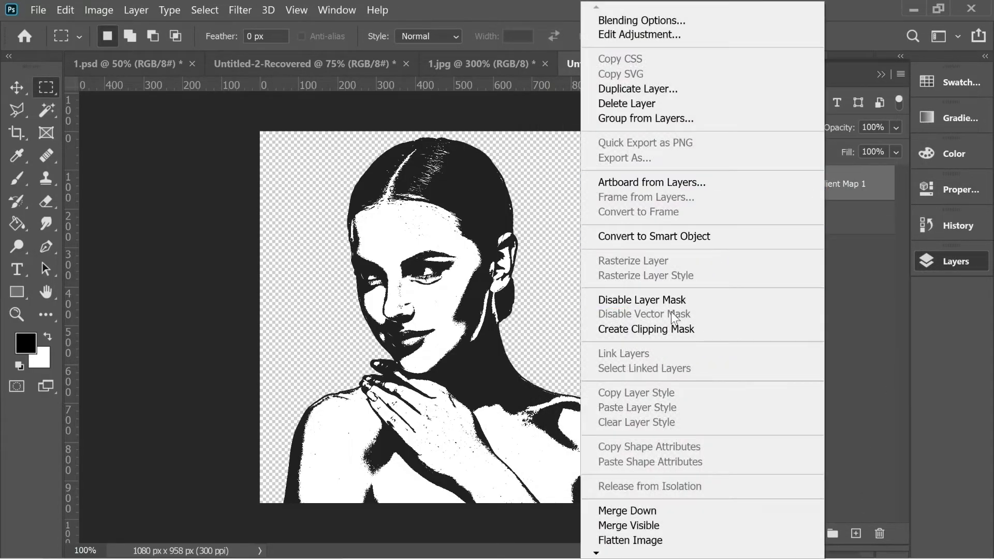
left_click(672, 329)
Add a bright red Solid Color fill and move Color Fill 1 beneath the portrait
left_click(809, 534)
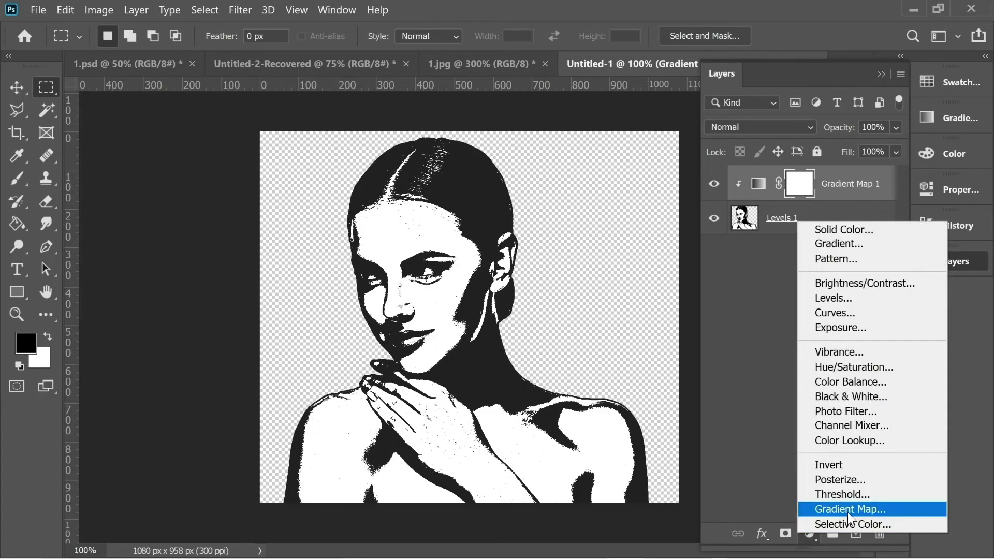
left_click(851, 217)
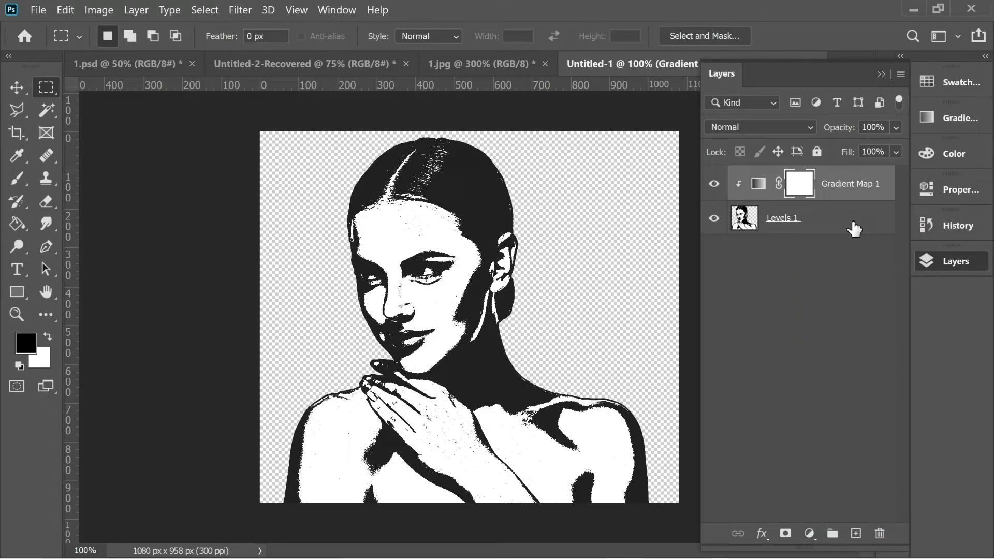
left_click(809, 534)
left_click(825, 229)
left_click_drag(666, 280, 672, 280)
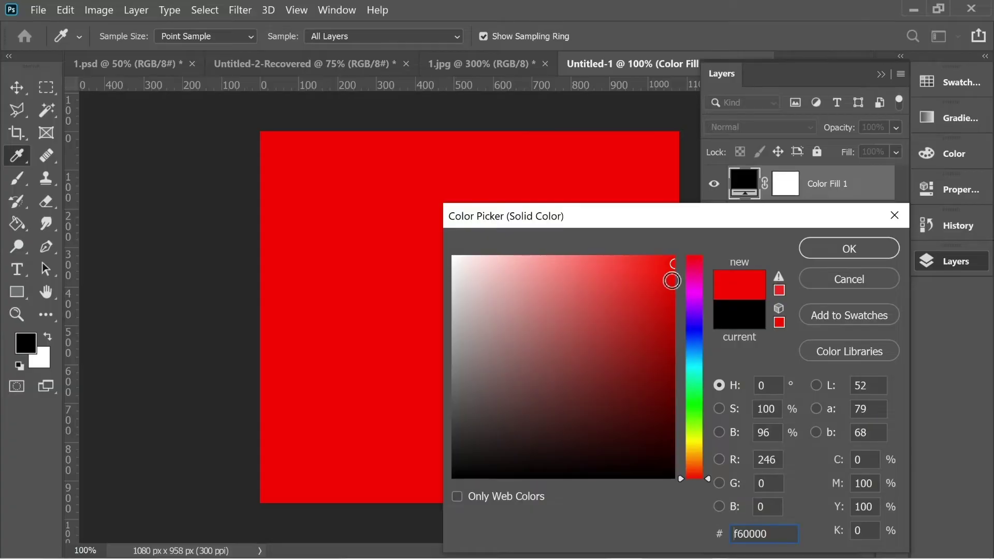
left_click(849, 249)
left_click_drag(814, 184, 804, 273)
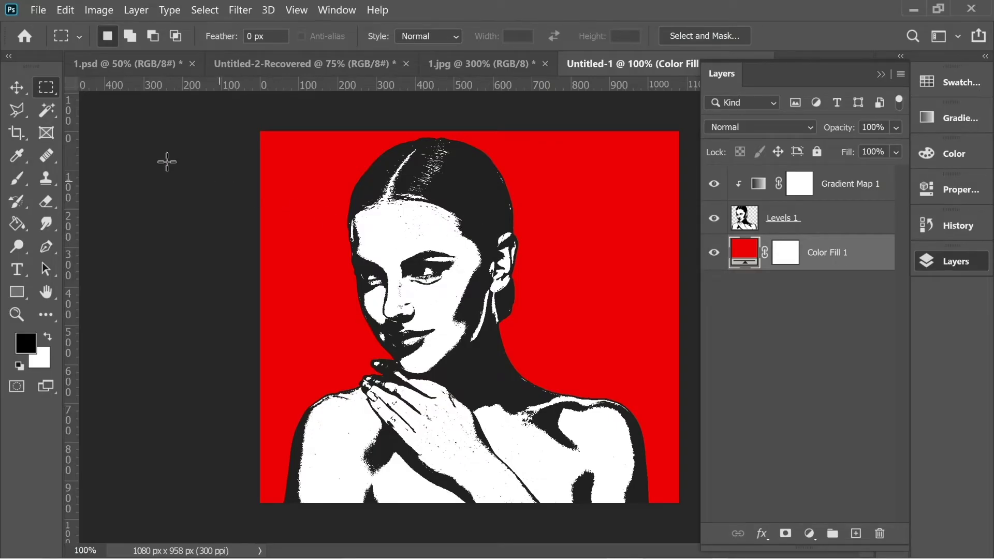
View 1.jpg fitted to screen, then switch to the Untitled-2-Recovered four-panel grid
key("v")
left_click(496, 57)
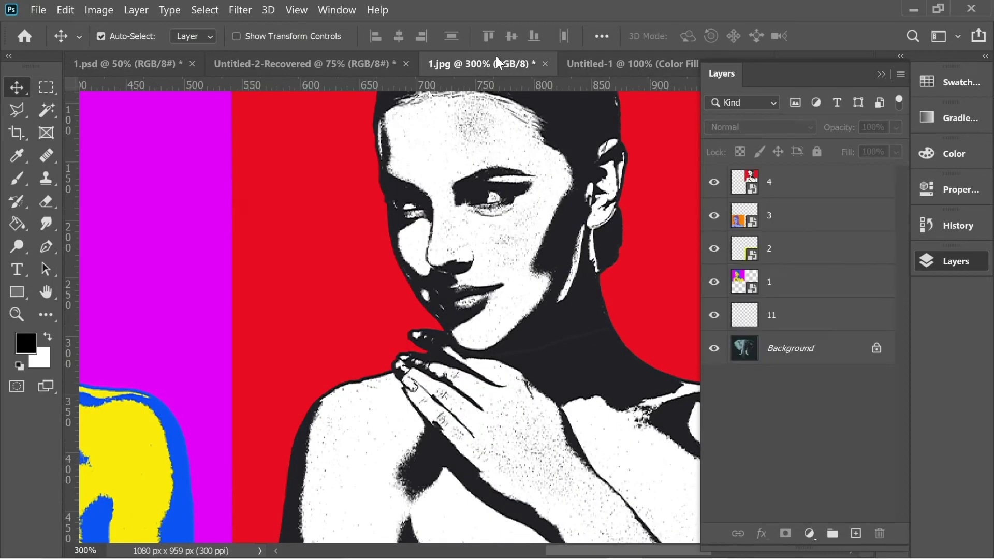
key("ctrl+1")
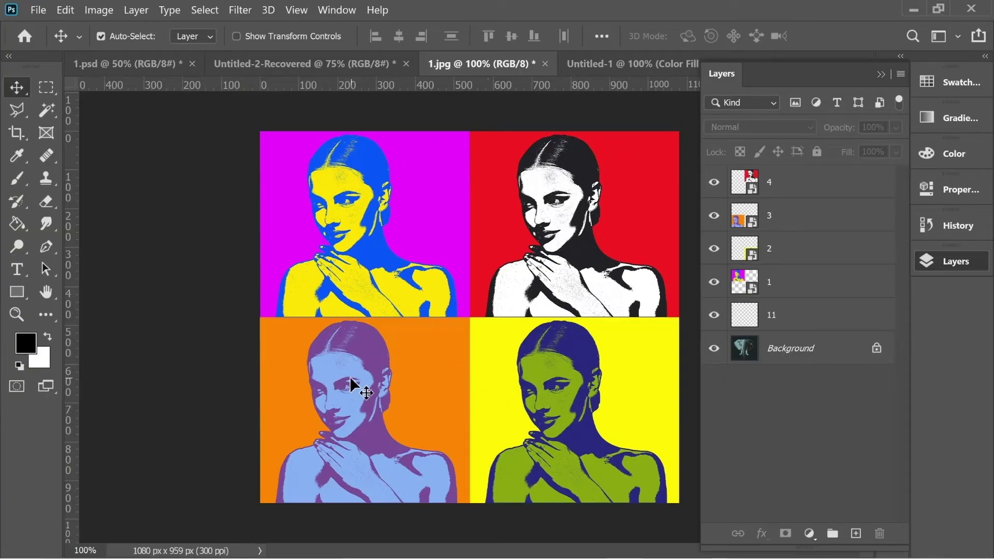
left_click(310, 63)
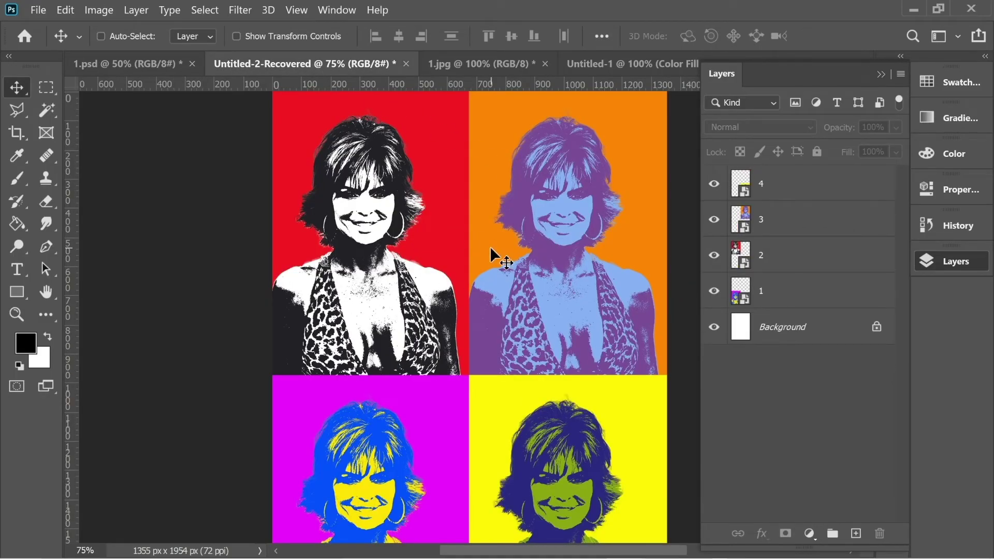
Zoom out and pan over the grid, then return via 1.jpg to Untitled-1
key("ctrl+minus")
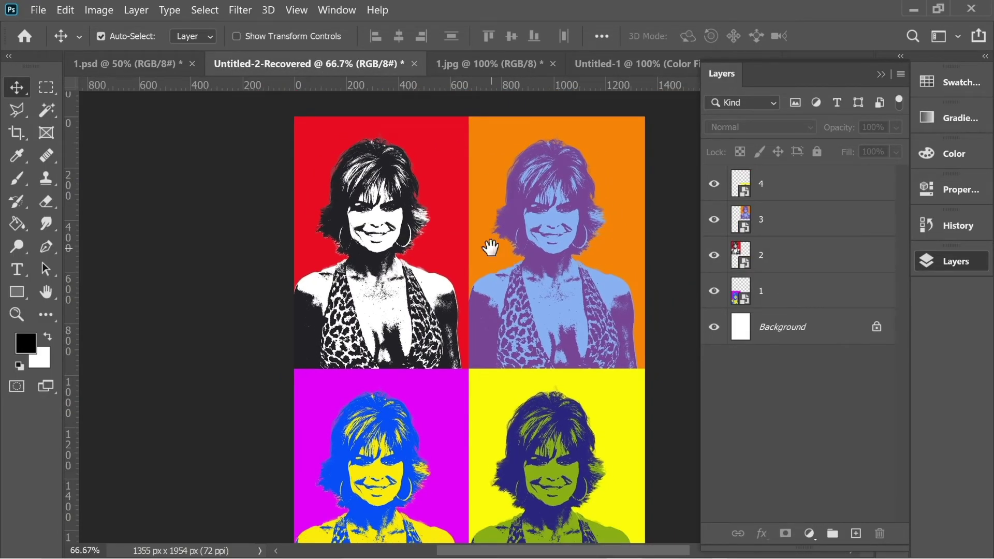
scroll(481, 243, "down", 3)
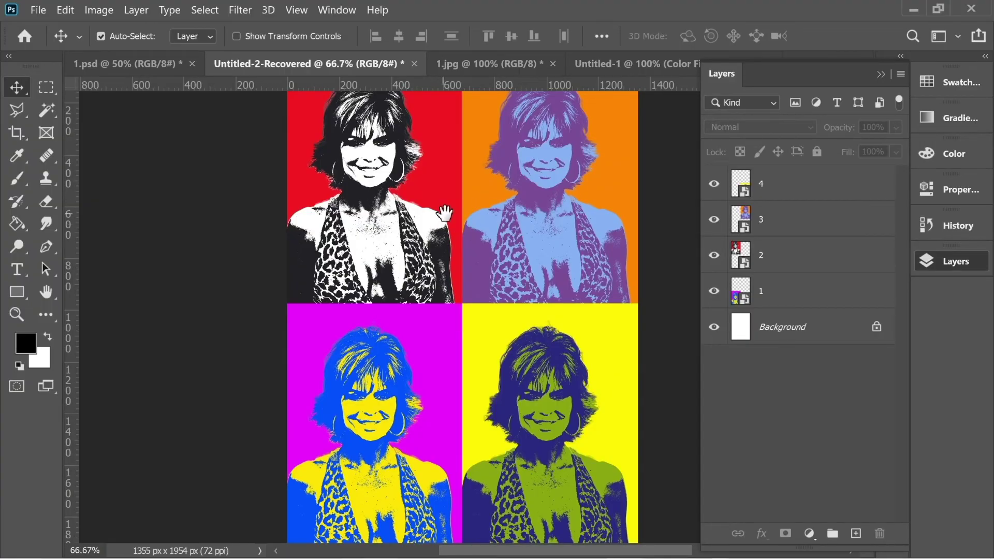
scroll(458, 215, "up", 2)
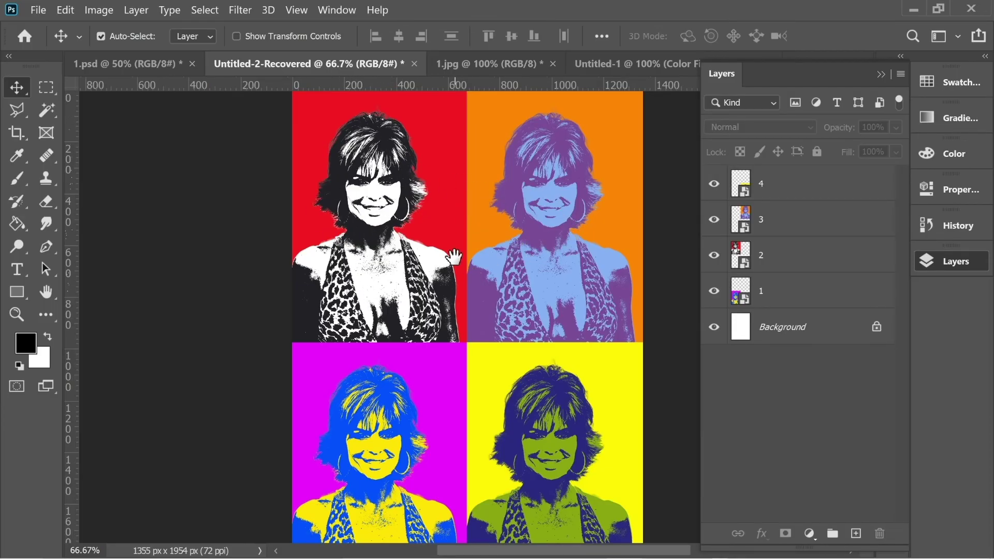
left_click_drag(454, 257, 462, 187)
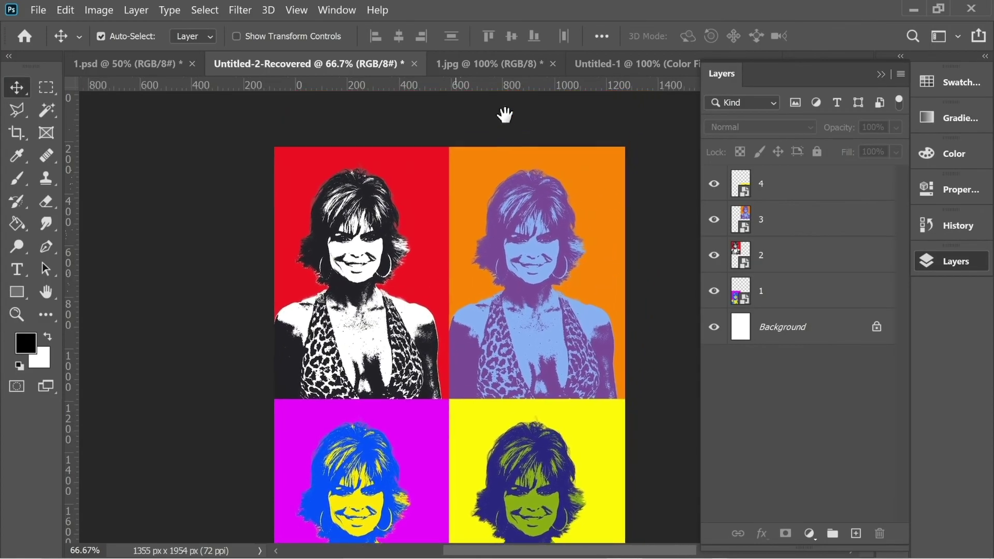
left_click(498, 65)
left_click(616, 65)
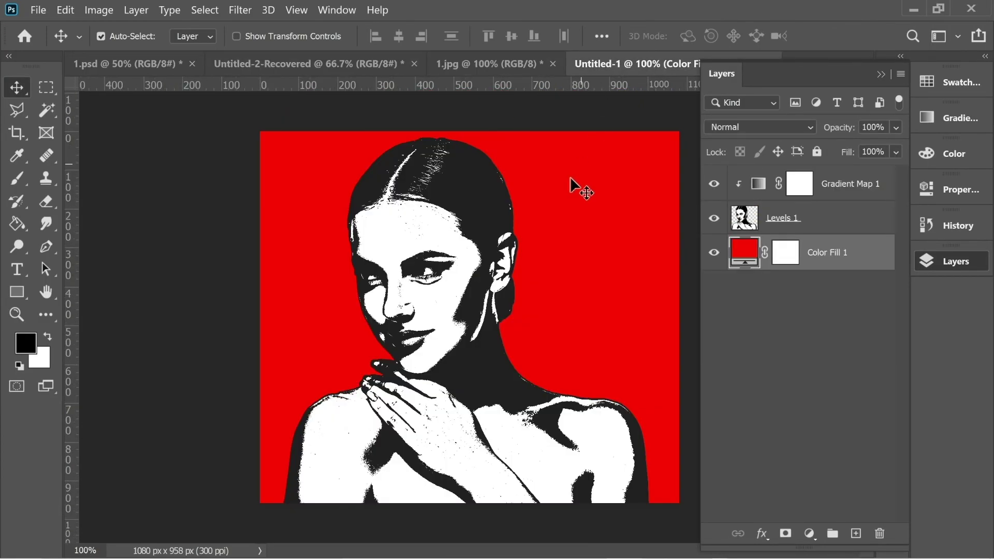